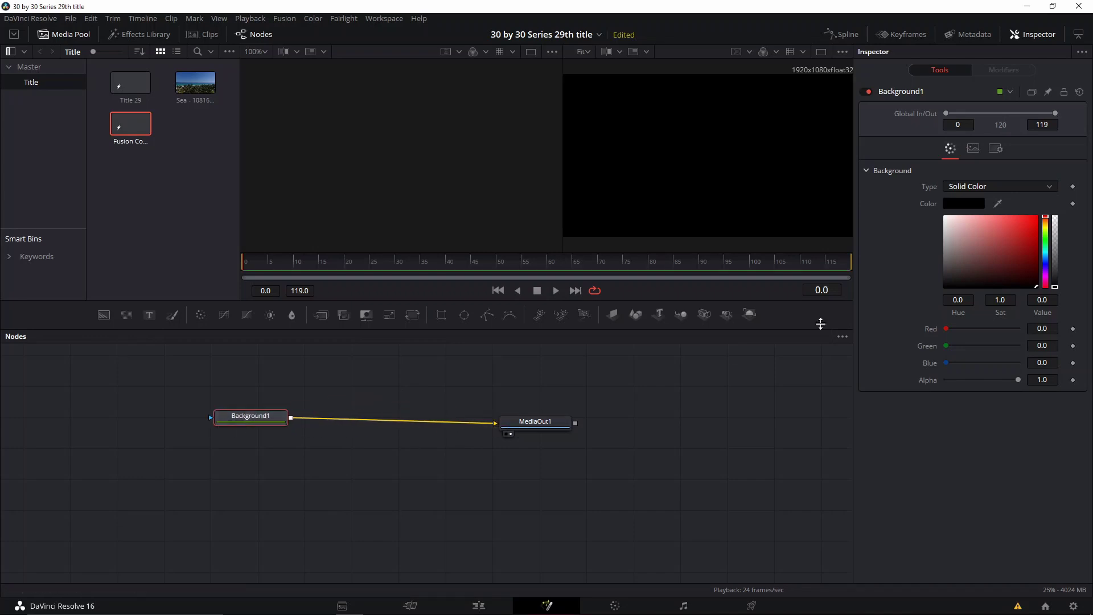
Step: Colour the background dark red (red about 0.40) and insert a Merge node between it and MediaOut1
{"action": "left_click_drag", "start_coordinate": [1024, 254], "coordinate": [1035, 259]}
{"action": "left_click_drag", "start_coordinate": [256, 419], "coordinate": [249, 436]}
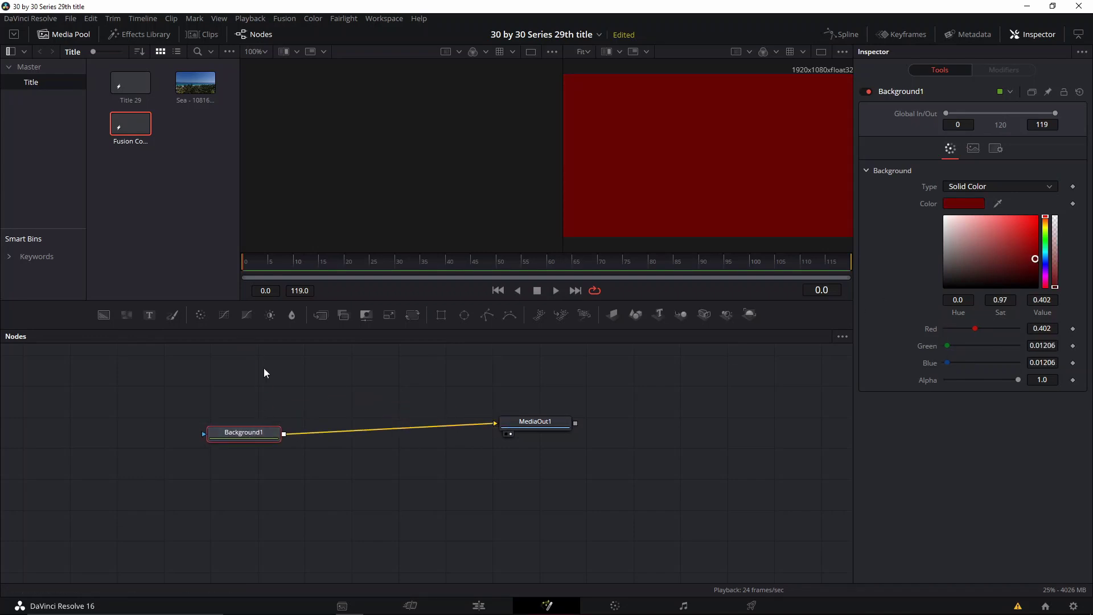
{"action": "left_click", "coordinate": [327, 319]}
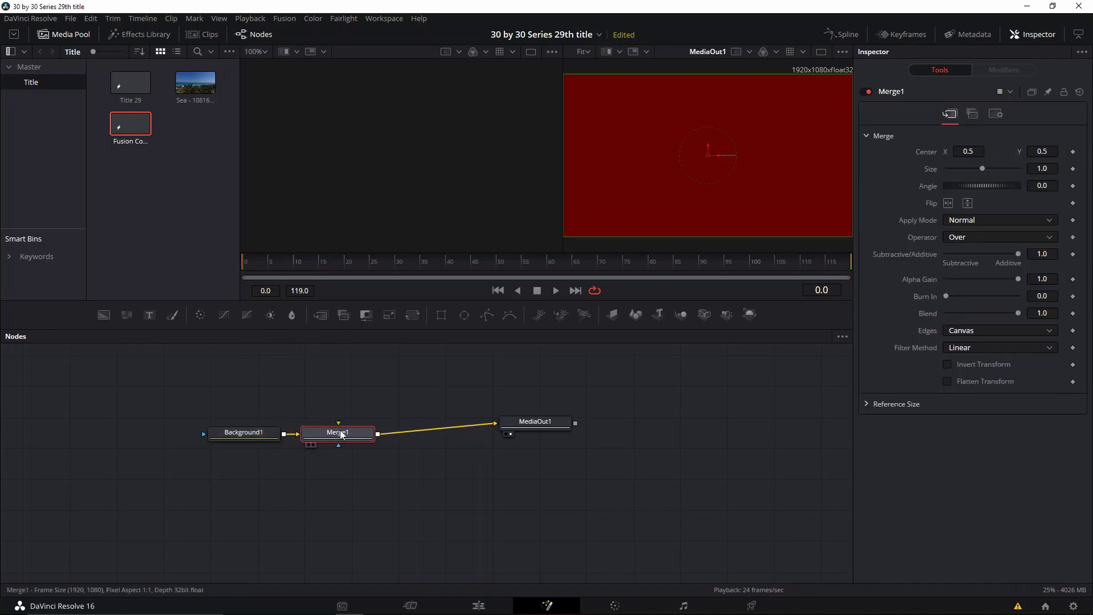
{"action": "left_click_drag", "start_coordinate": [335, 432], "coordinate": [387, 430]}
Step: Add a Text+ node connected to the Merge foreground, placed above it, and enter the text MAIN TITLE
{"action": "left_click", "coordinate": [201, 391]}
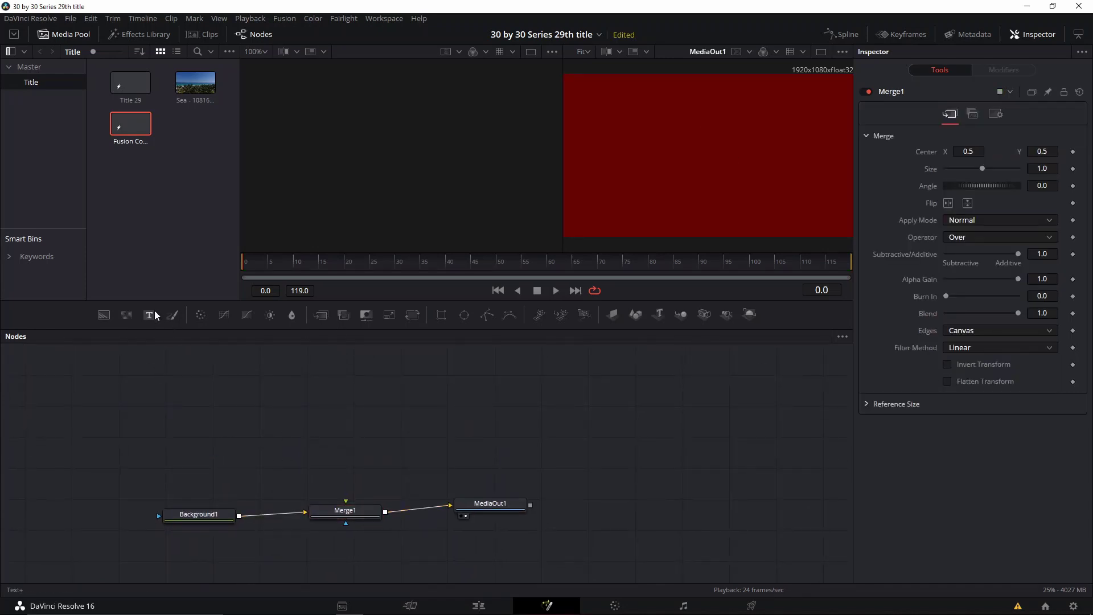
{"action": "left_click", "coordinate": [149, 315]}
{"action": "left_click_drag", "start_coordinate": [239, 393], "coordinate": [346, 501]}
{"action": "left_click_drag", "start_coordinate": [319, 412], "coordinate": [349, 376]}
{"action": "left_click", "coordinate": [989, 208]}
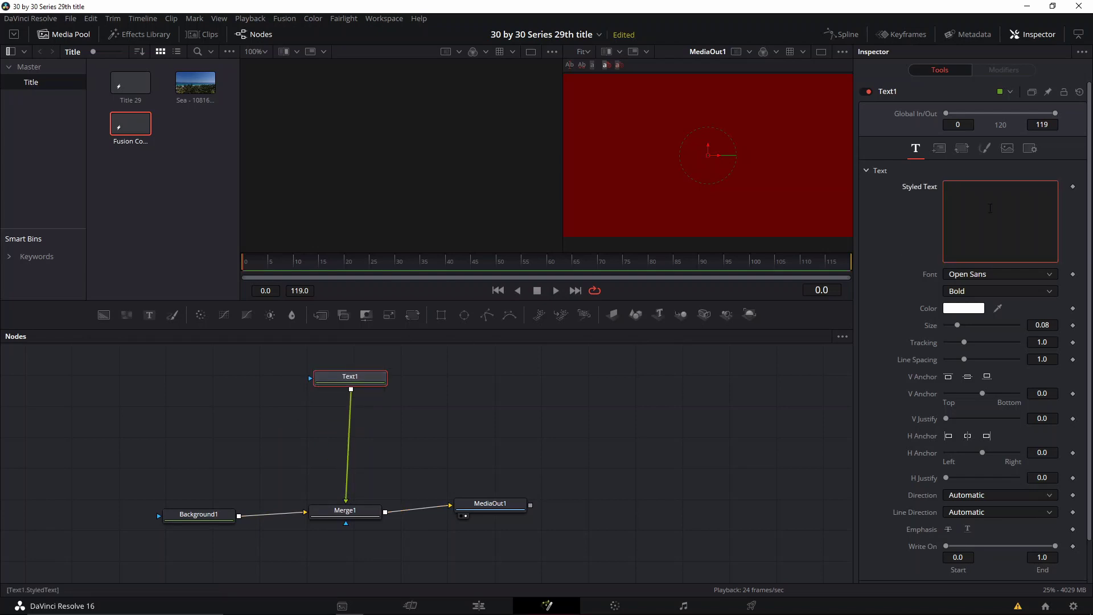
{"action": "type", "text": "MAIN TITLE"}
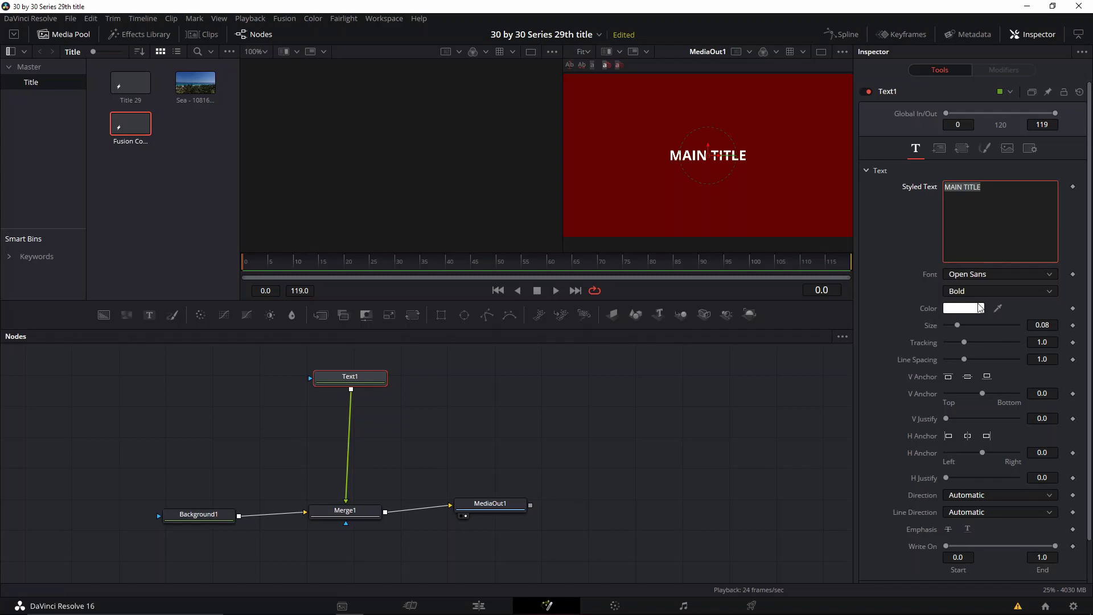
Step: Enlarge the title to size 0.2165 and try the Lato, Lithos Pro and Kunstler Script fonts on it
{"action": "left_click_drag", "start_coordinate": [961, 326], "coordinate": [981, 329]}
{"action": "left_click", "coordinate": [994, 275]}
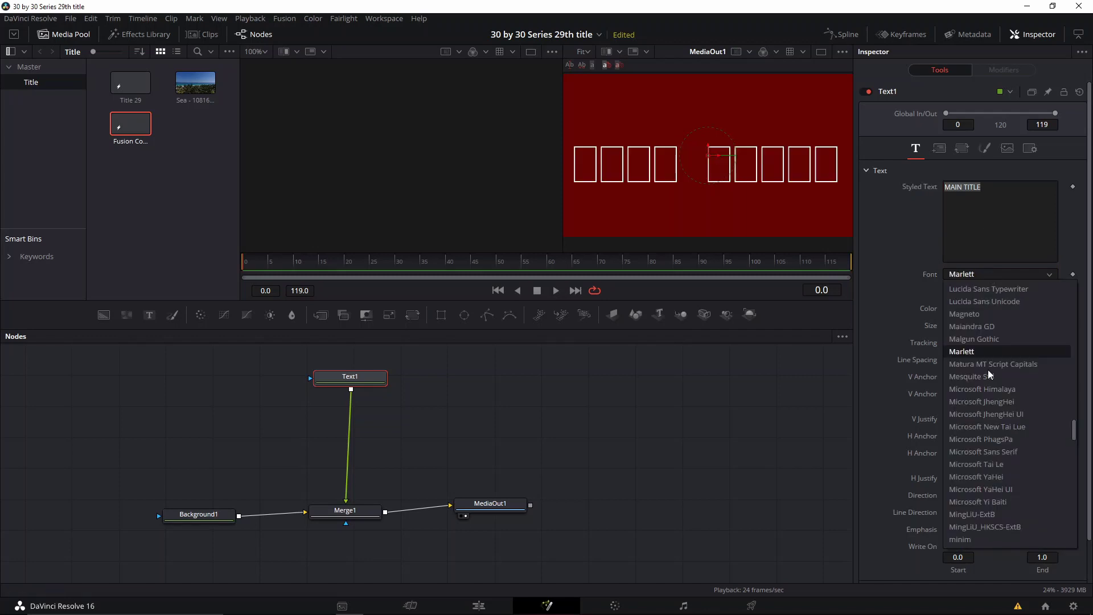
{"action": "scroll", "coordinate": [988, 365], "scroll_direction": "up", "scroll_amount": 5}
{"action": "left_click", "coordinate": [987, 355]}
{"action": "left_click", "coordinate": [1000, 274]}
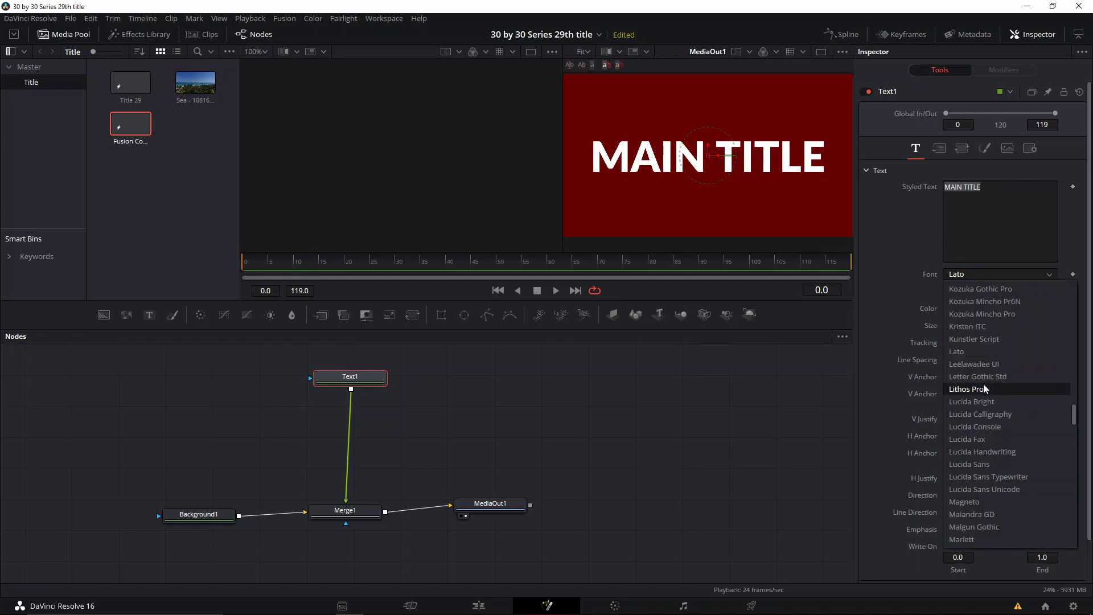
{"action": "left_click", "coordinate": [967, 389]}
{"action": "left_click", "coordinate": [993, 274]}
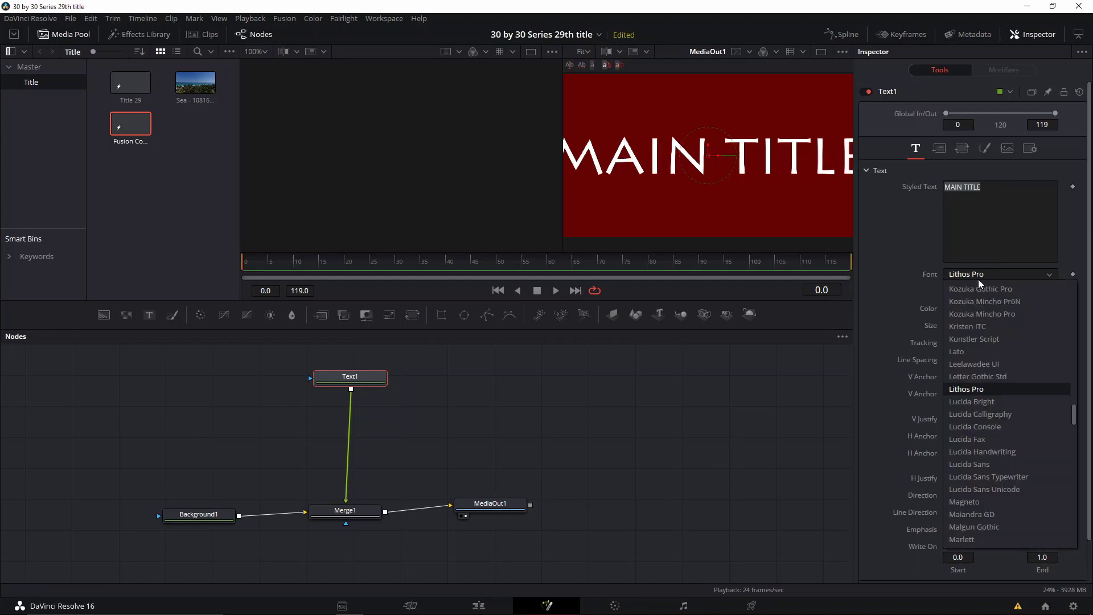
{"action": "left_click", "coordinate": [973, 340]}
Step: Try the Ink Free, Javanese Text, Jokerman and Juice ITC fonts on the title
{"action": "left_click", "coordinate": [970, 276]}
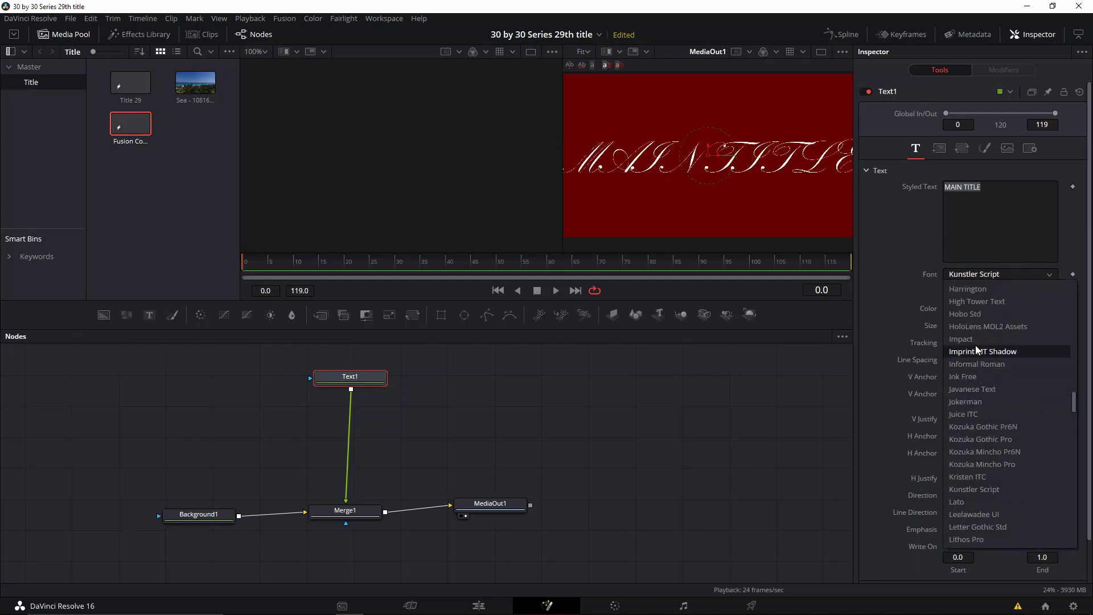
{"action": "left_click", "coordinate": [967, 377]}
{"action": "left_click", "coordinate": [991, 276]}
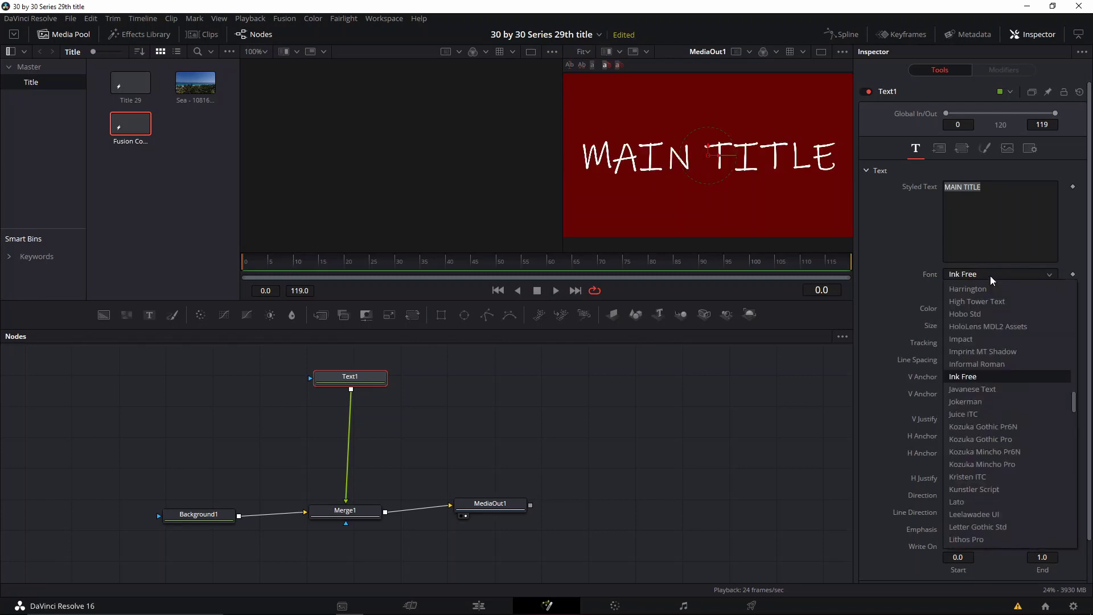
{"action": "key", "text": "Down"}
{"action": "key", "text": "Return"}
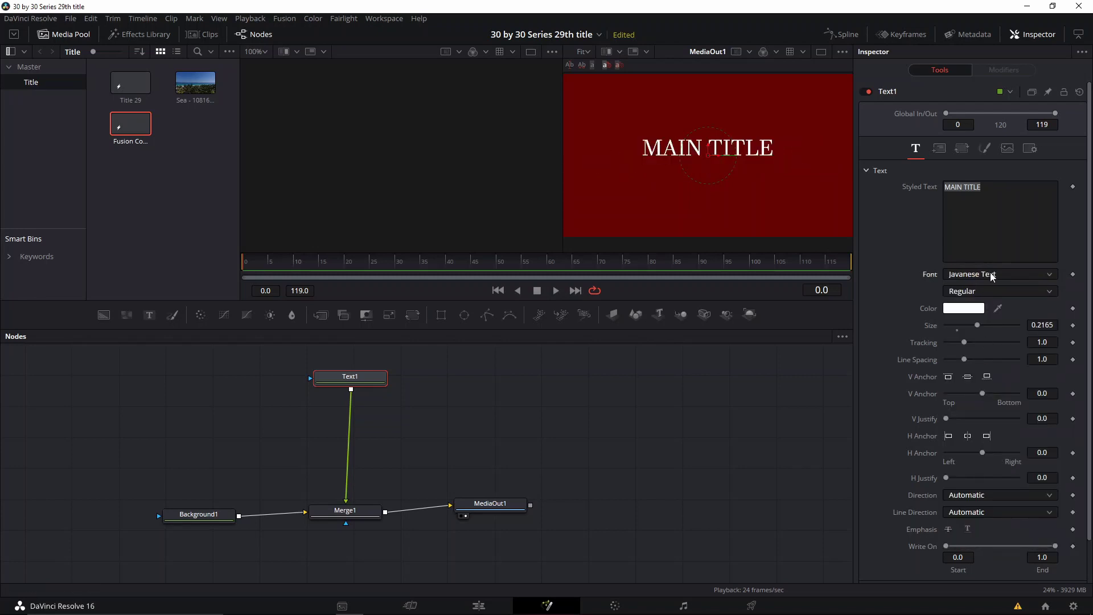
{"action": "left_click", "coordinate": [991, 275]}
{"action": "left_click", "coordinate": [975, 400]}
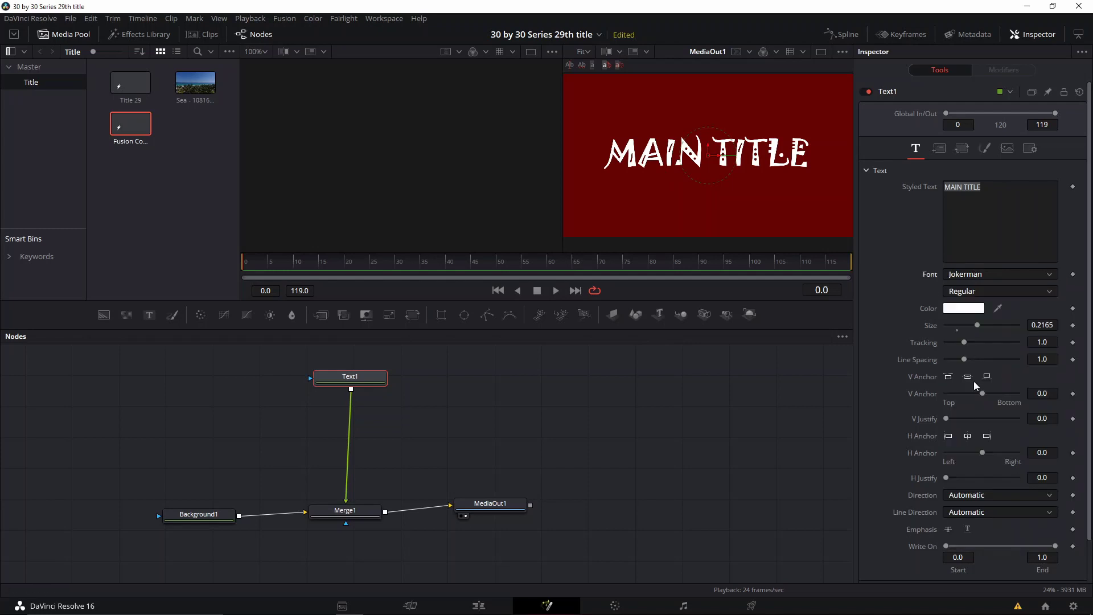
{"action": "left_click", "coordinate": [972, 280]}
{"action": "key", "text": "Down"}
{"action": "key", "text": "Down"}
{"action": "key", "text": "Return"}
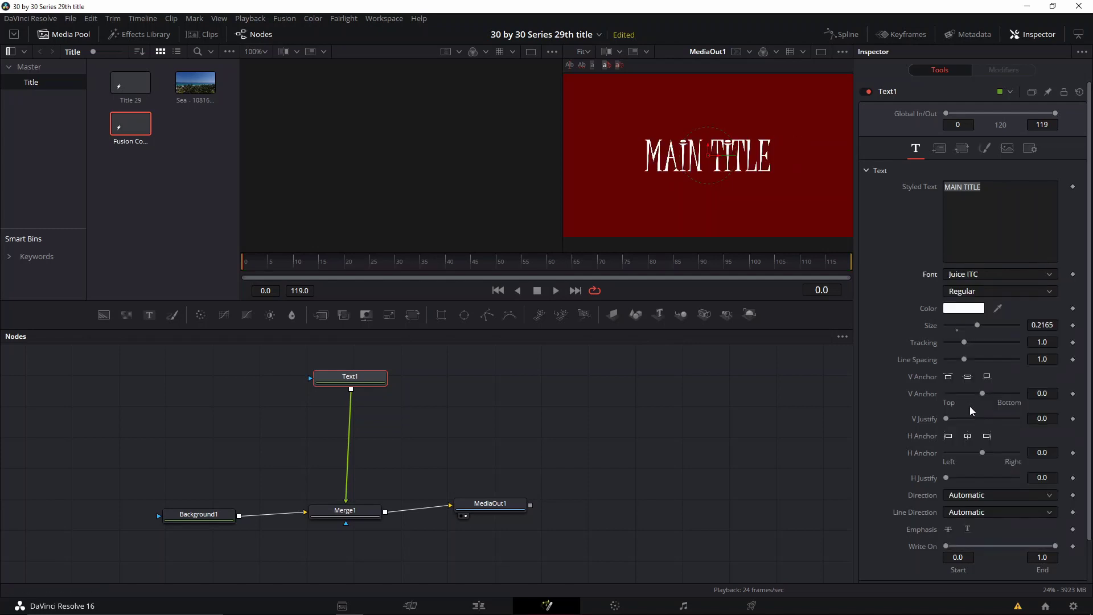
Step: Set the title font to Hobo Std in the Medium style and its size to about 0.15
{"action": "left_click", "coordinate": [981, 274]}
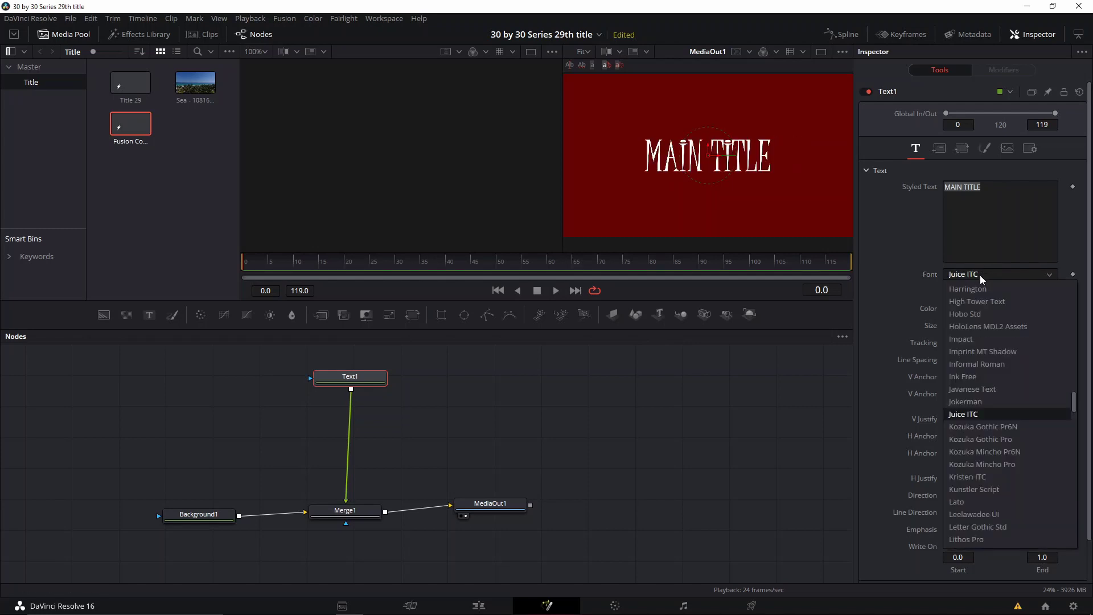
{"action": "scroll", "coordinate": [985, 376], "scroll_direction": "up", "scroll_amount": 2}
{"action": "left_click", "coordinate": [985, 391]}
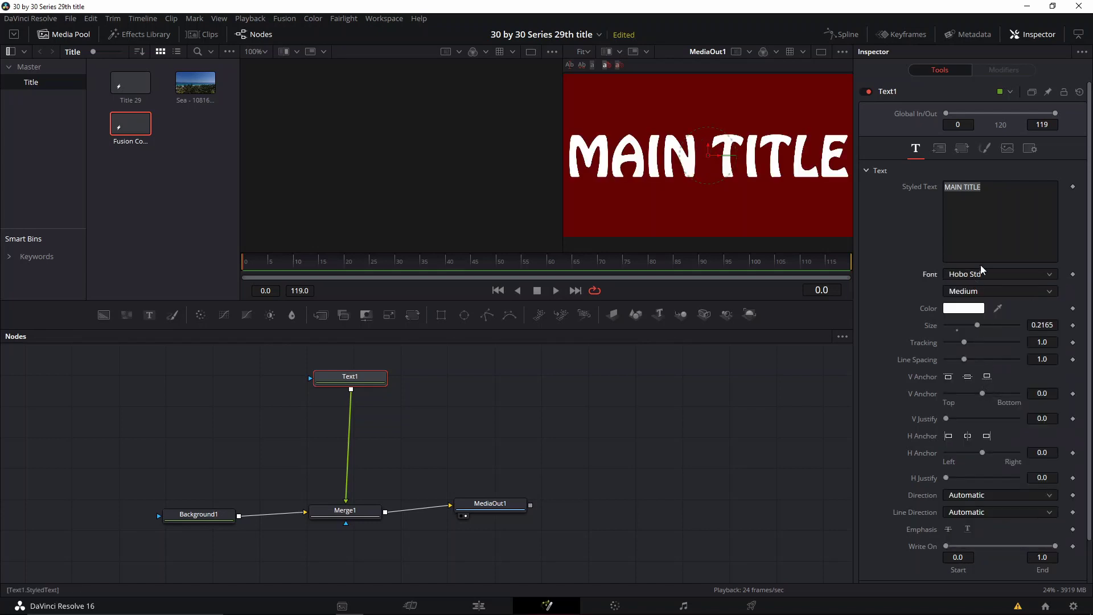
{"action": "left_click_drag", "start_coordinate": [977, 326], "coordinate": [967, 330]}
{"action": "left_click", "coordinate": [979, 293]}
{"action": "left_click", "coordinate": [977, 306]}
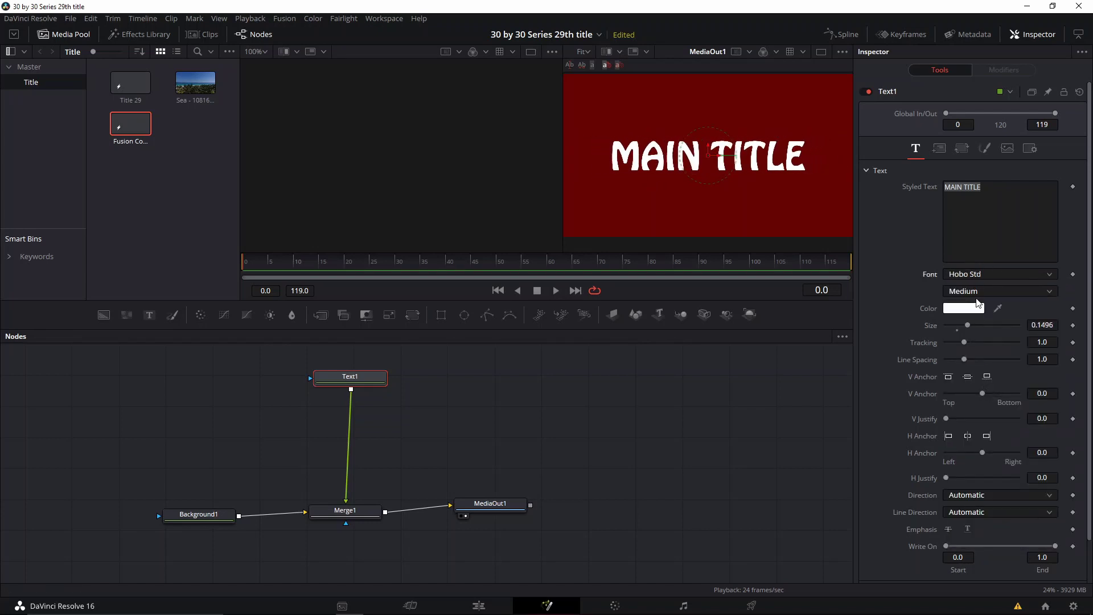
Step: Make room in the node graph and add a Waviness node after the Text1 node
{"action": "mouse_move", "coordinate": [366, 376]}
{"action": "left_mouse_down"}
{"action": "mouse_move", "coordinate": [360, 408]}
{"action": "mouse_move", "coordinate": [367, 396]}
{"action": "left_mouse_up"}
{"action": "left_click_drag", "start_coordinate": [461, 359], "coordinate": [480, 395]}
{"action": "key", "text": "shift+space"}
{"action": "type", "text": "WA"}
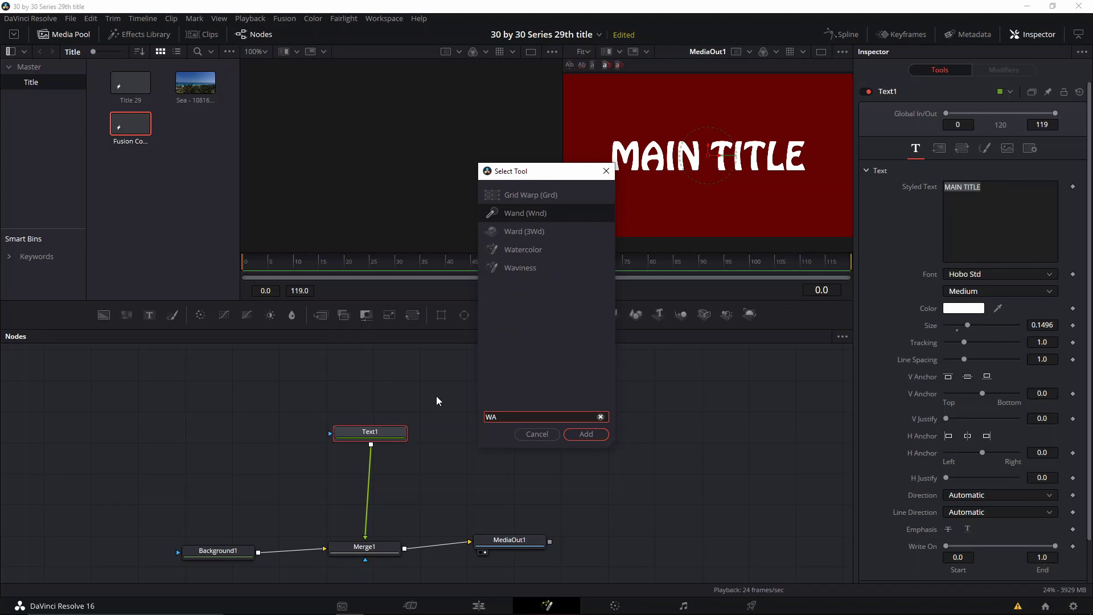
{"action": "key", "text": "Down"}
{"action": "key", "text": "Down"}
{"action": "key", "text": "Down"}
{"action": "key", "text": "Return"}
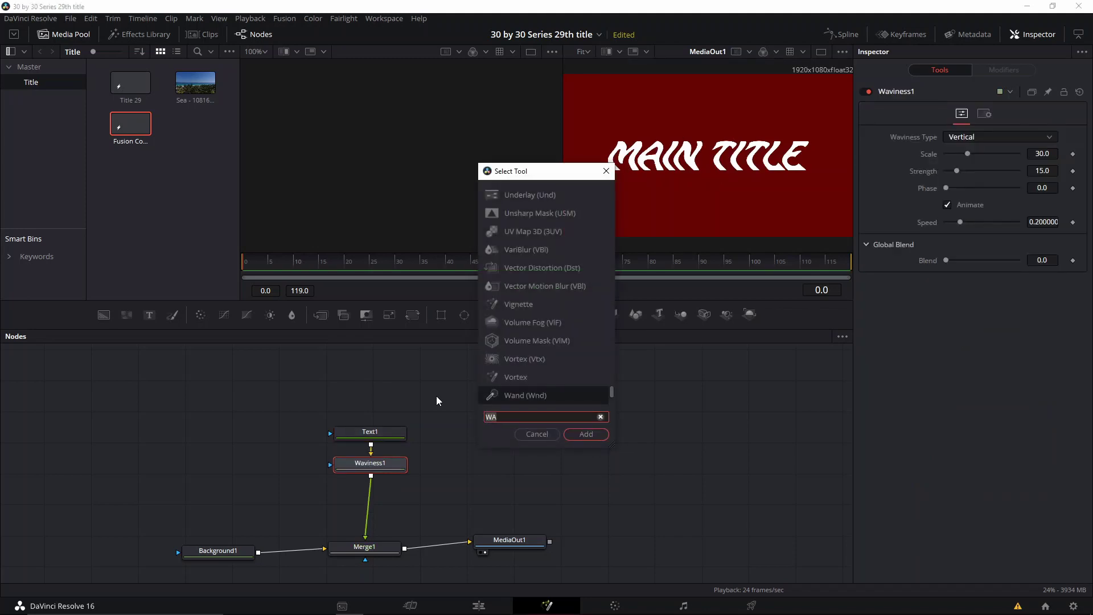
Step: Add a Vortex node after Waviness1 and move the text, waviness and vortex nodes up together
{"action": "left_click", "coordinate": [538, 362]}
{"action": "left_click", "coordinate": [575, 434]}
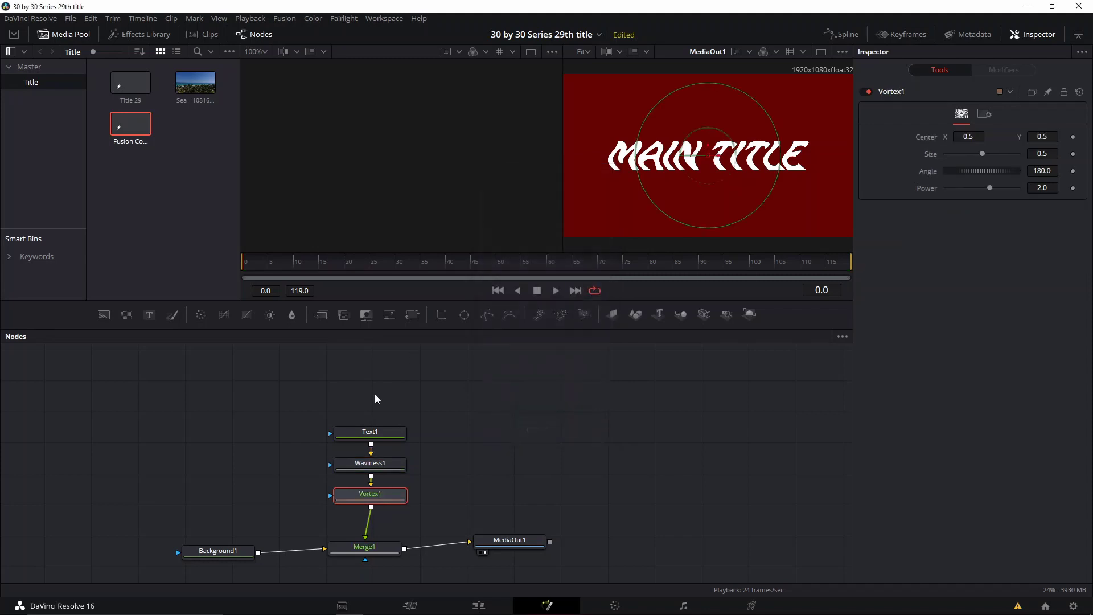
{"action": "left_click_drag", "start_coordinate": [421, 415], "coordinate": [361, 471]}
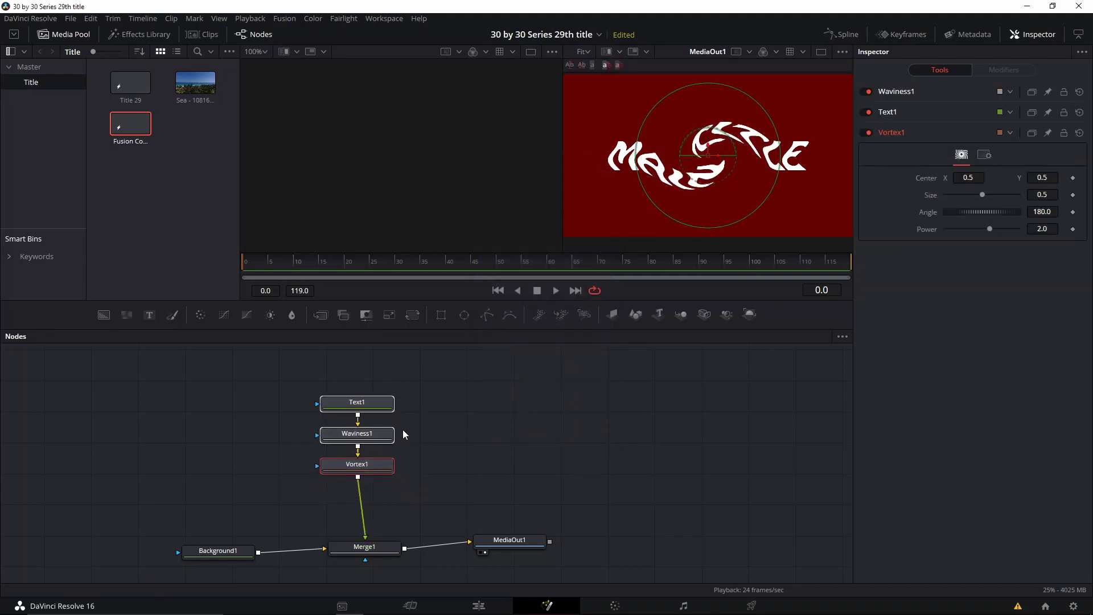
{"action": "left_click", "coordinate": [404, 434]}
Step: Add a Rectangle mask to the Text1 node with width 0.74 and height 0.386
{"action": "left_click", "coordinate": [361, 402]}
{"action": "left_click", "coordinate": [439, 318]}
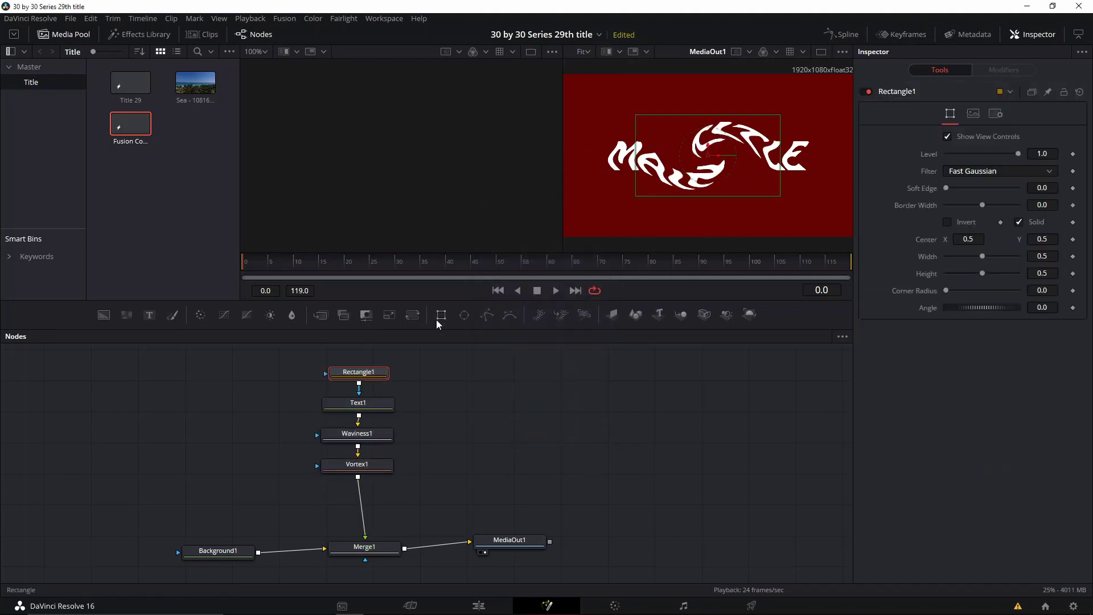
{"action": "left_click_drag", "start_coordinate": [982, 257], "coordinate": [972, 276]}
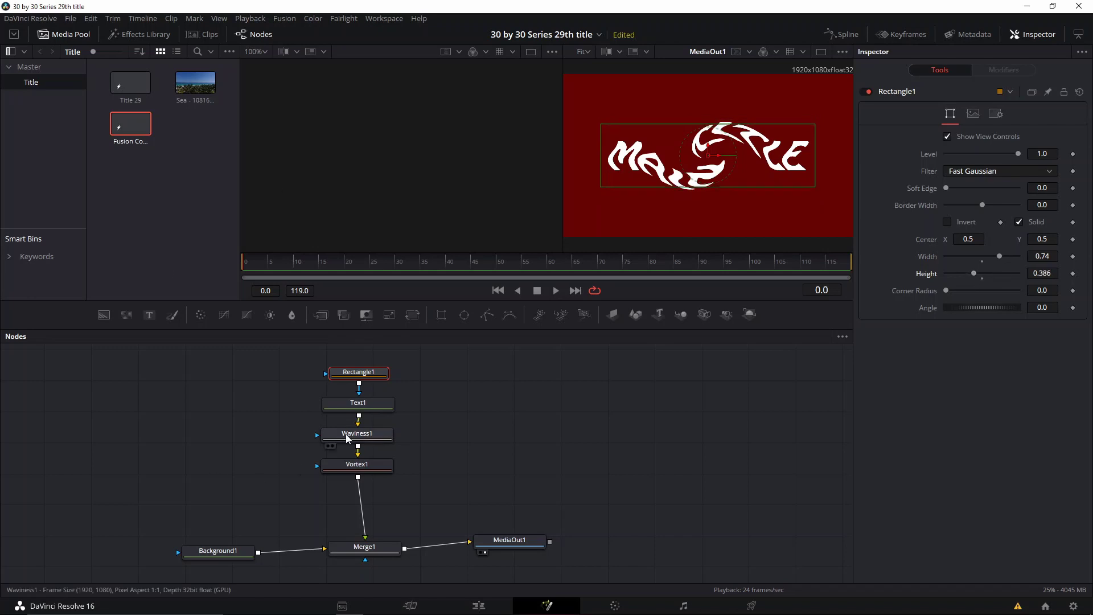
Step: At frame 5, set Vortex1's size to about 0.39 and angle to -673, and move its center off the frame's left edge, X about -0.08
{"action": "left_click", "coordinate": [357, 402]}
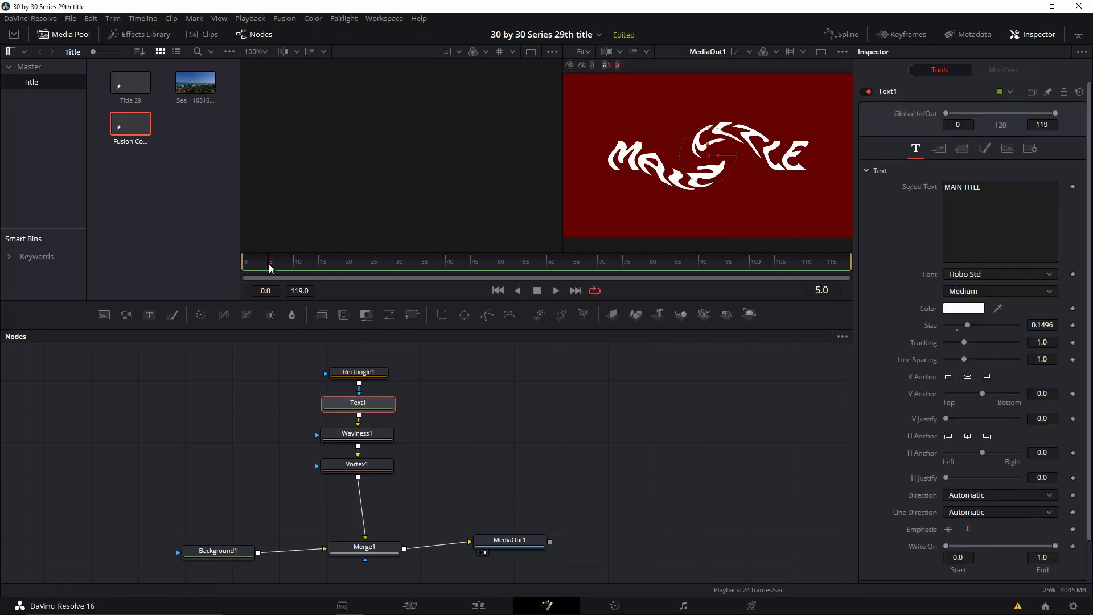
{"action": "left_click", "coordinate": [357, 435]}
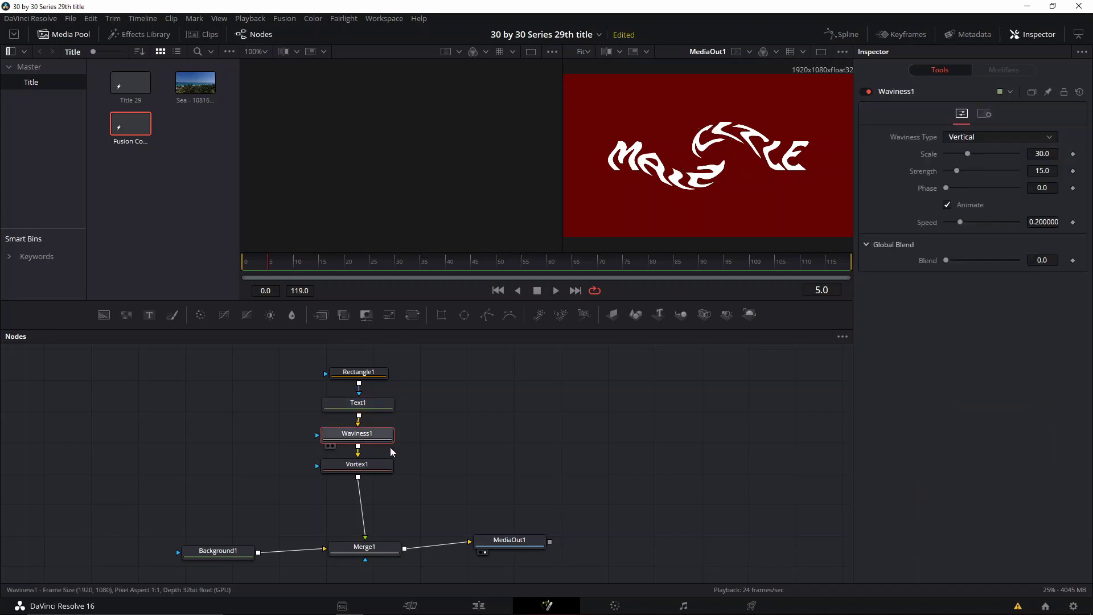
{"action": "left_click", "coordinate": [370, 470]}
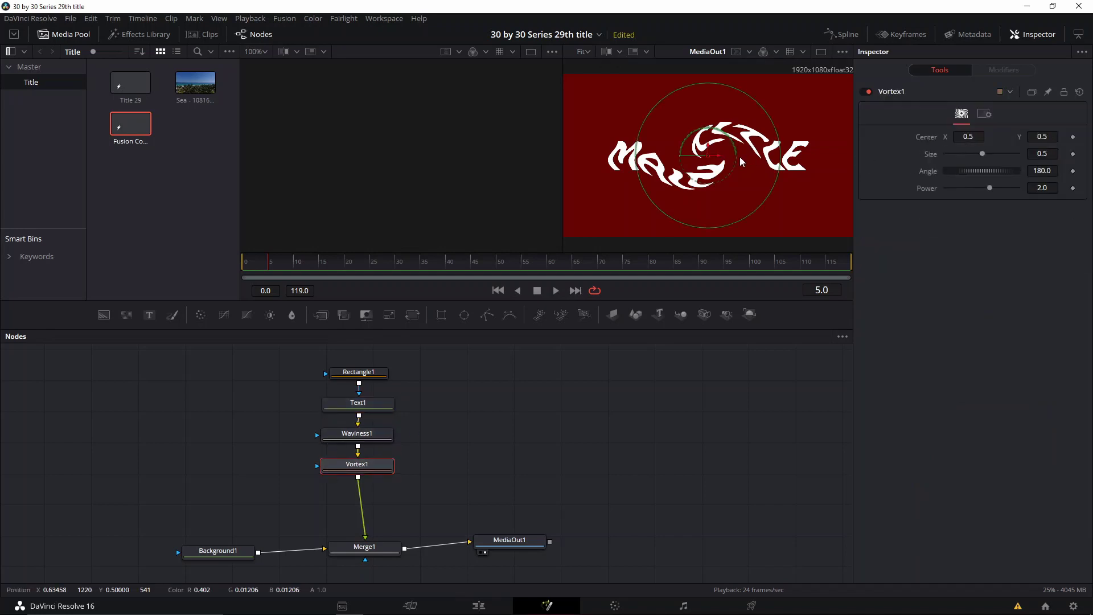
{"action": "left_click_drag", "start_coordinate": [716, 159], "coordinate": [644, 159]}
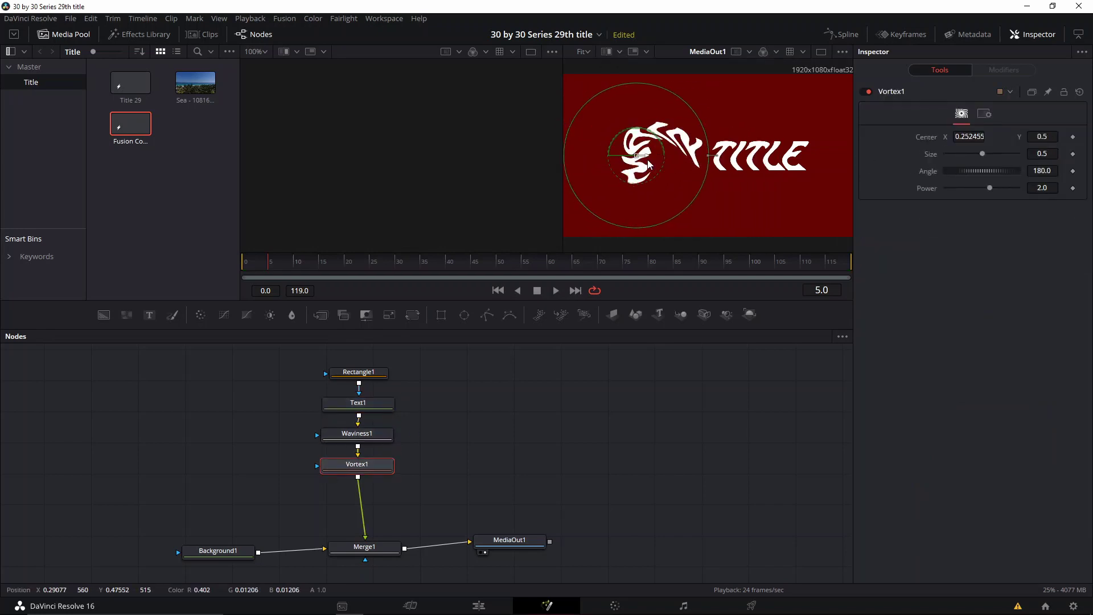
{"action": "left_click_drag", "start_coordinate": [694, 110], "coordinate": [681, 121]}
{"action": "left_click_drag", "start_coordinate": [997, 173], "coordinate": [788, 175]}
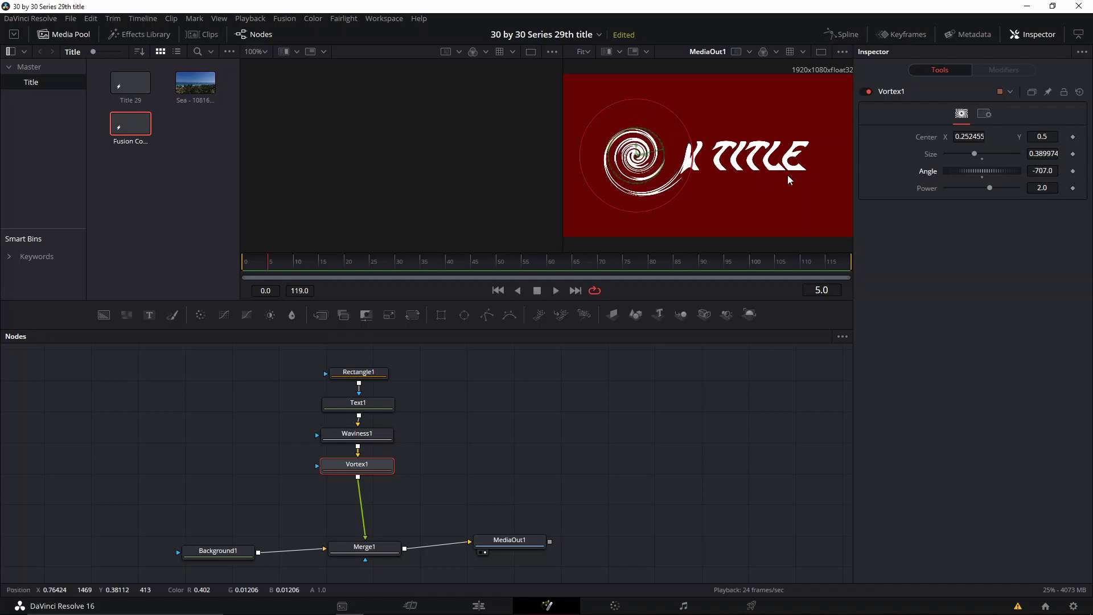
{"action": "left_click_drag", "start_coordinate": [644, 157], "coordinate": [548, 175]}
Step: Move the Rectangle1 mask out past the frame's left edge to center X about -0.26, hiding the title
{"action": "left_click", "coordinate": [359, 372]}
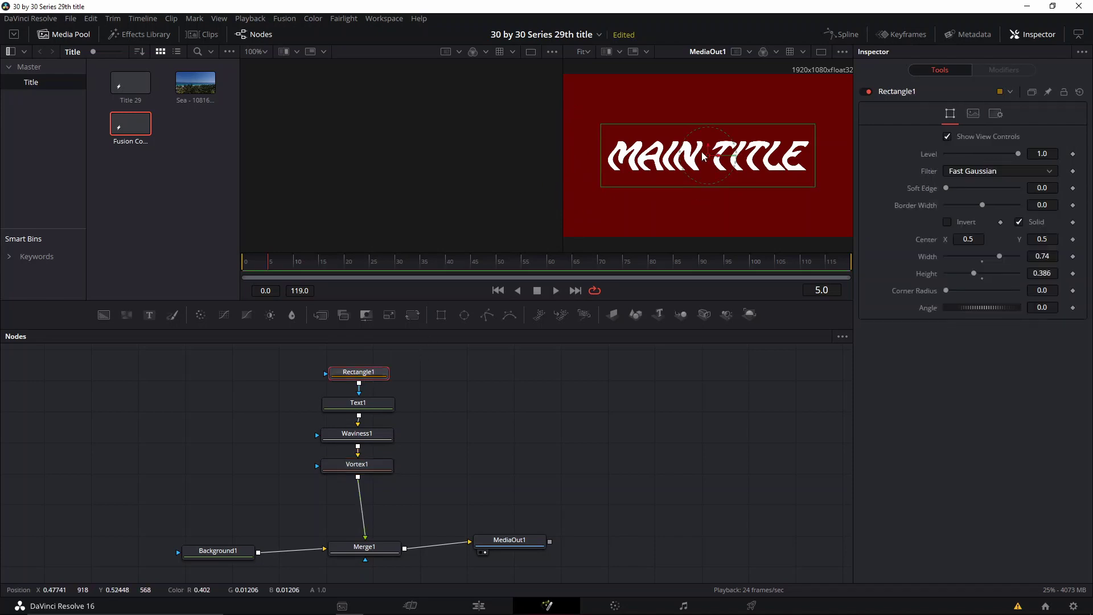
{"action": "left_click", "coordinate": [367, 465], "text": "ctrl"}
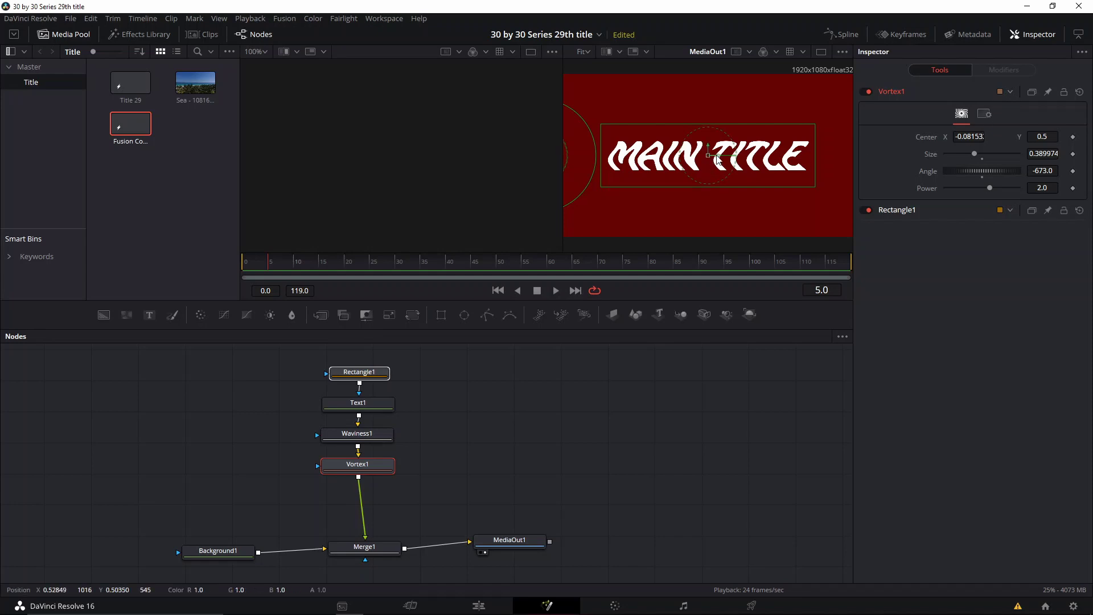
{"action": "left_click_drag", "start_coordinate": [716, 160], "coordinate": [497, 179]}
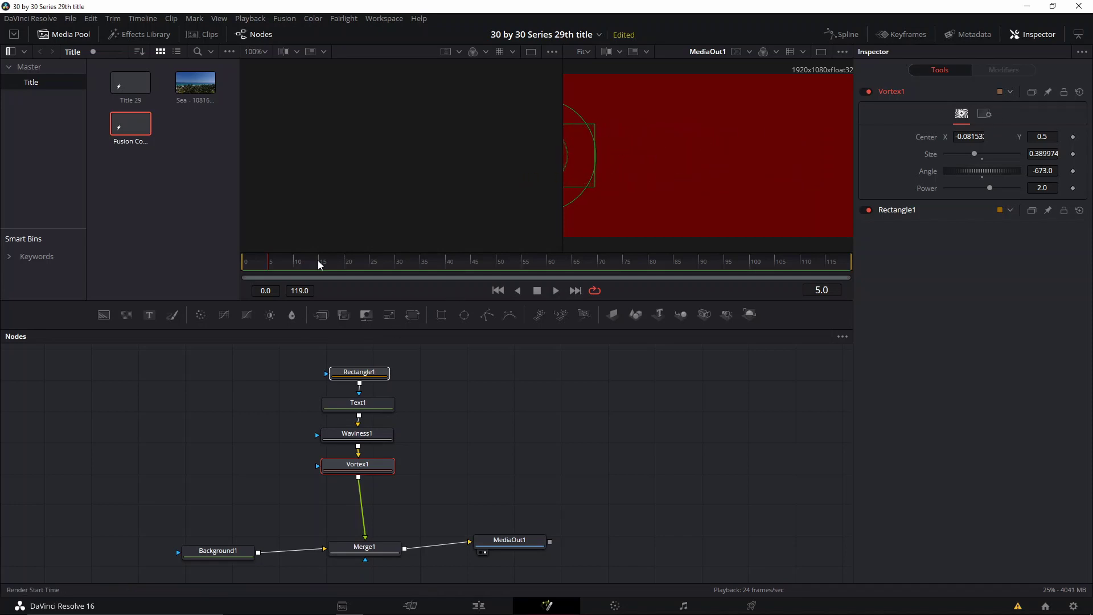
Step: Set keyframes at frame 5 for Vortex1's size and Rectangle1's center
{"action": "left_click", "coordinate": [1073, 155]}
{"action": "left_click", "coordinate": [370, 371]}
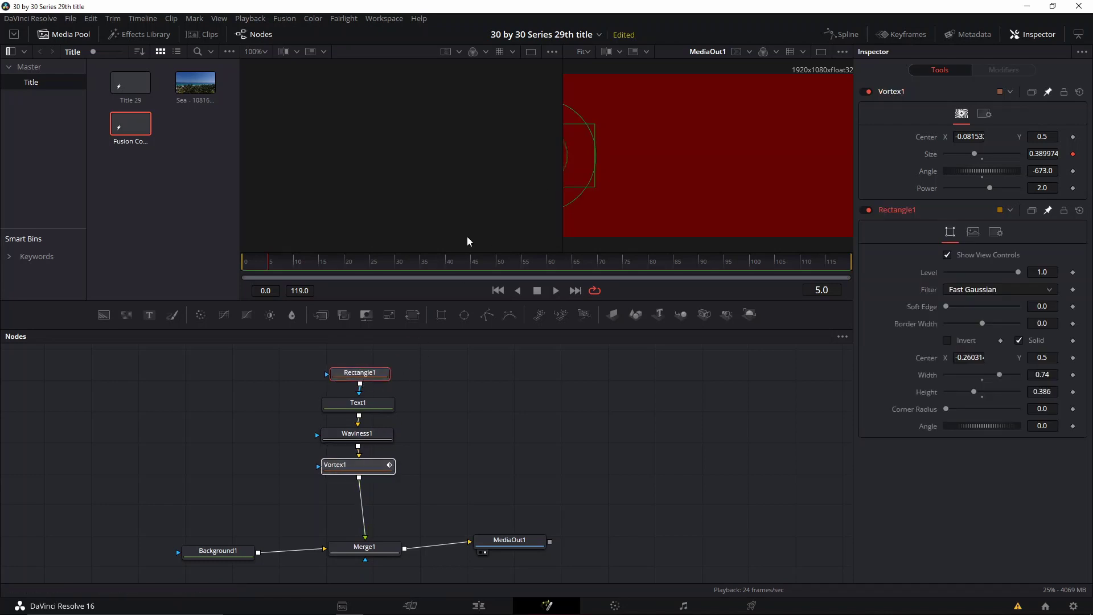
{"action": "left_click", "coordinate": [1073, 357]}
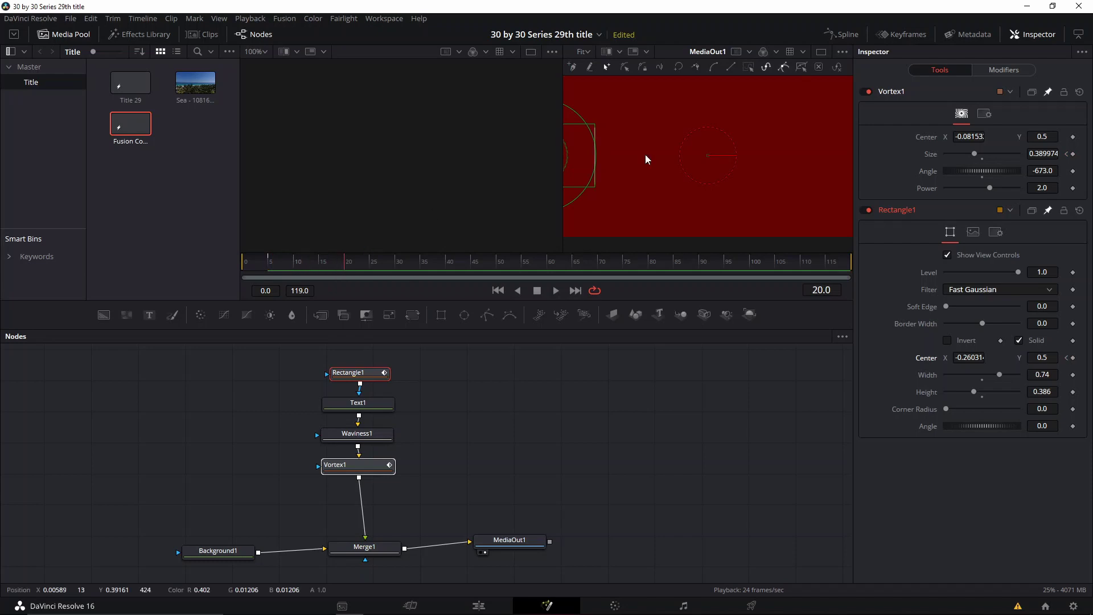
Step: At frame 20, move Vortex1's center past the frame's right edge to X about 1.09 and Rectangle1's center to X about 0.51
{"action": "scroll", "coordinate": [720, 162], "scroll_direction": "down", "scroll_amount": 3}
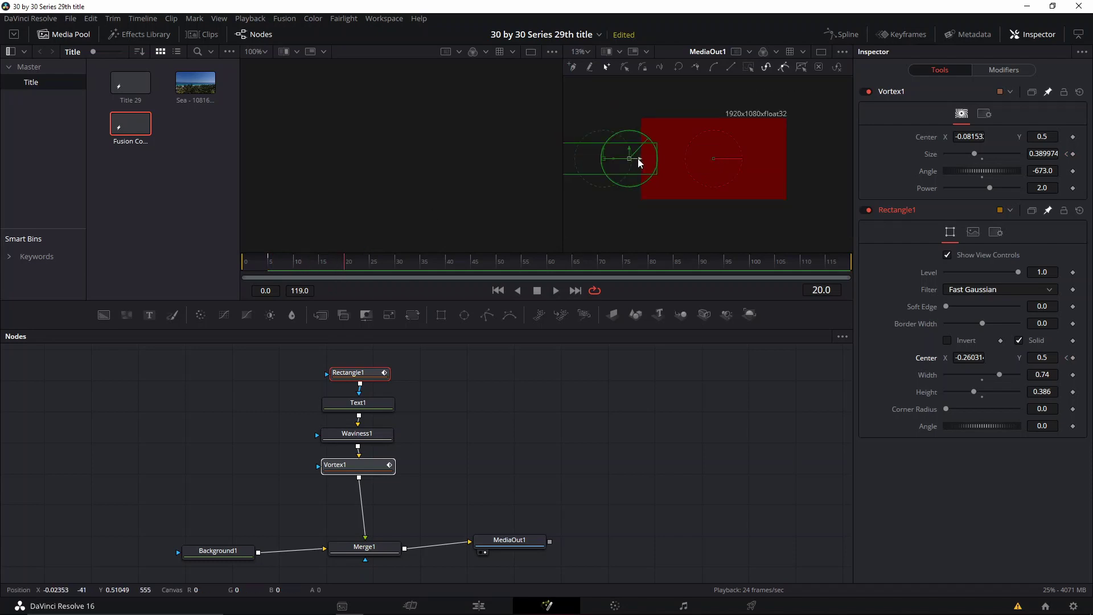
{"action": "left_click_drag", "start_coordinate": [637, 158], "coordinate": [764, 170]}
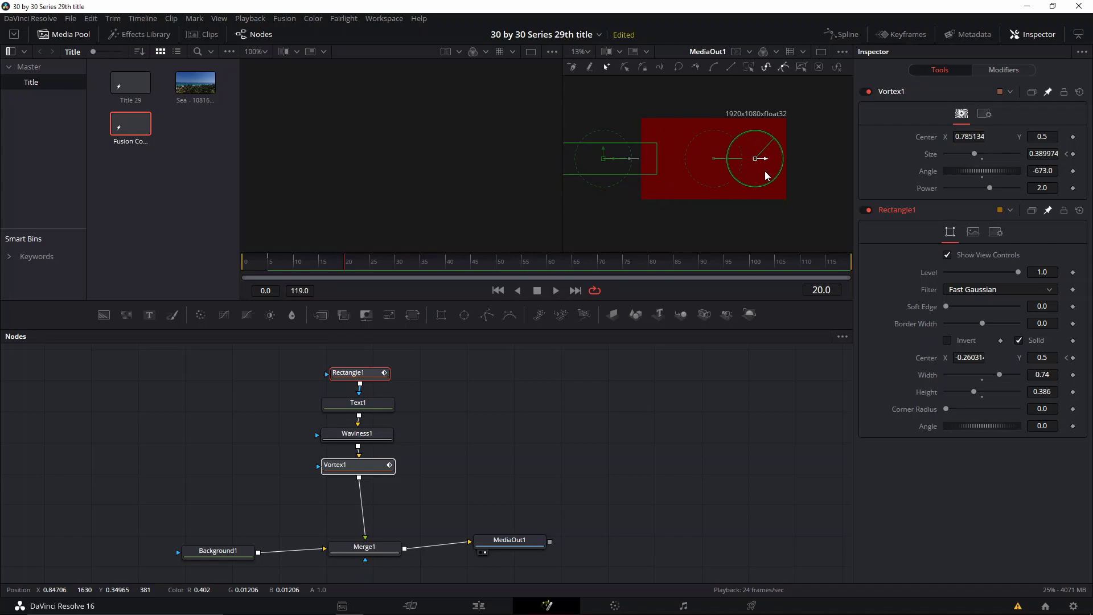
{"action": "left_click_drag", "start_coordinate": [611, 161], "coordinate": [811, 165]}
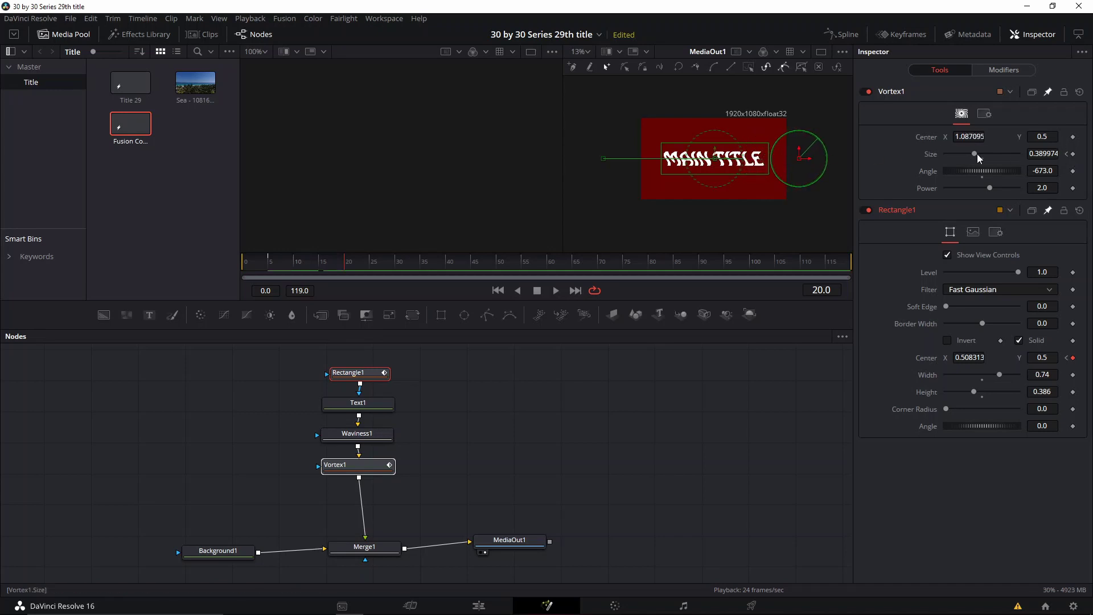
Step: Keyframe Vortex1's center at frame 5 at X about -0.09, and at frame 20 move it past the frame's right edge to X about 1.07
{"action": "left_click_drag", "start_coordinate": [343, 267], "coordinate": [340, 268]}
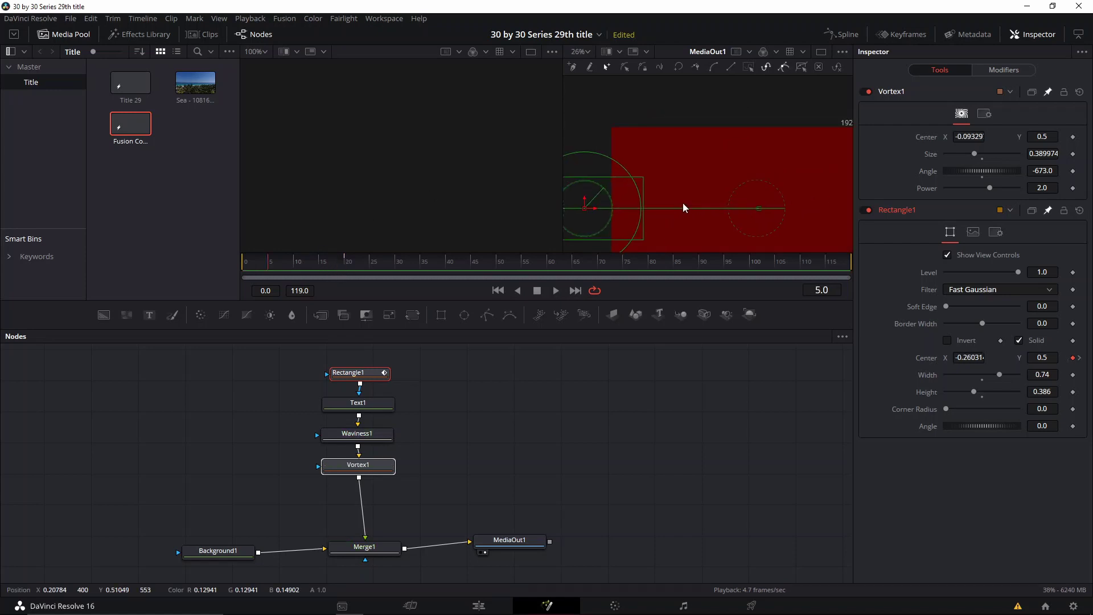
{"action": "left_click_drag", "start_coordinate": [682, 204], "coordinate": [692, 179]}
{"action": "scroll", "coordinate": [748, 174], "scroll_direction": "down", "scroll_amount": 2}
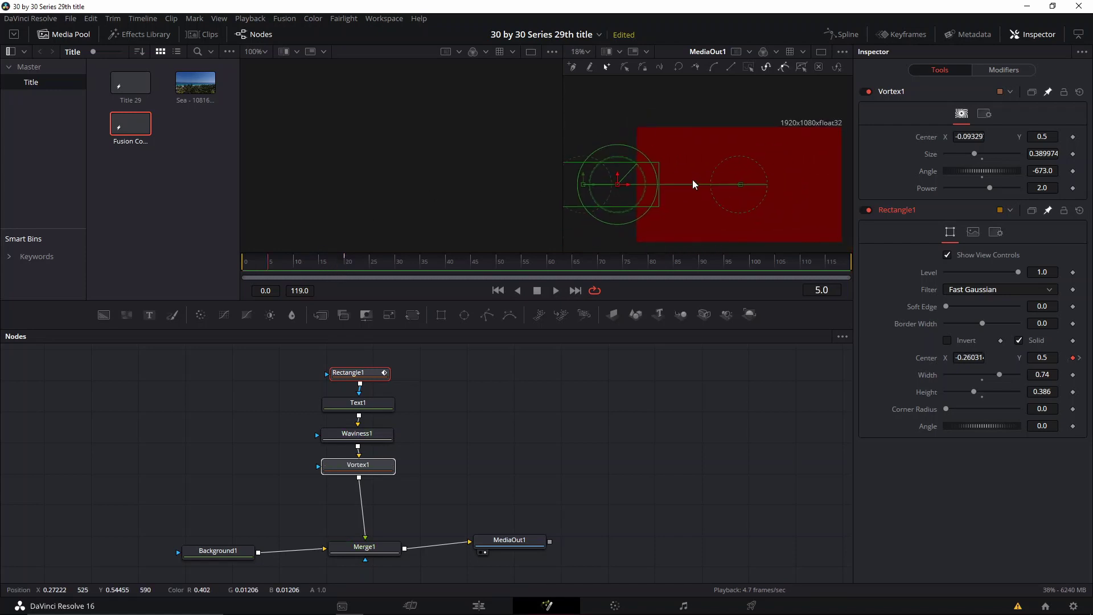
{"action": "left_click", "coordinate": [1073, 138]}
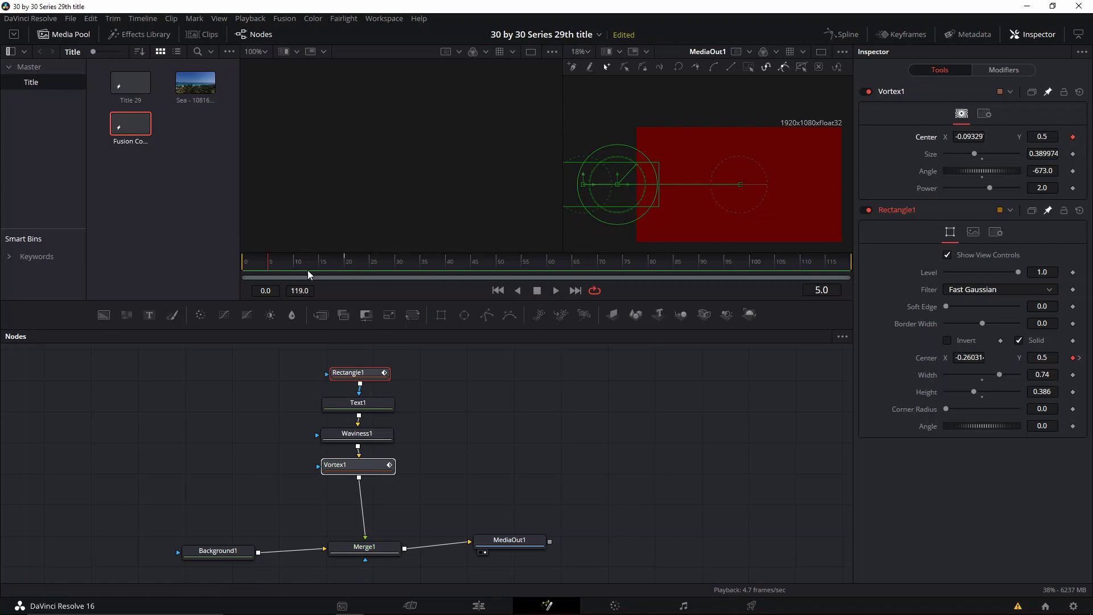
{"action": "left_click", "coordinate": [347, 263]}
{"action": "left_click_drag", "start_coordinate": [617, 184], "coordinate": [865, 186]}
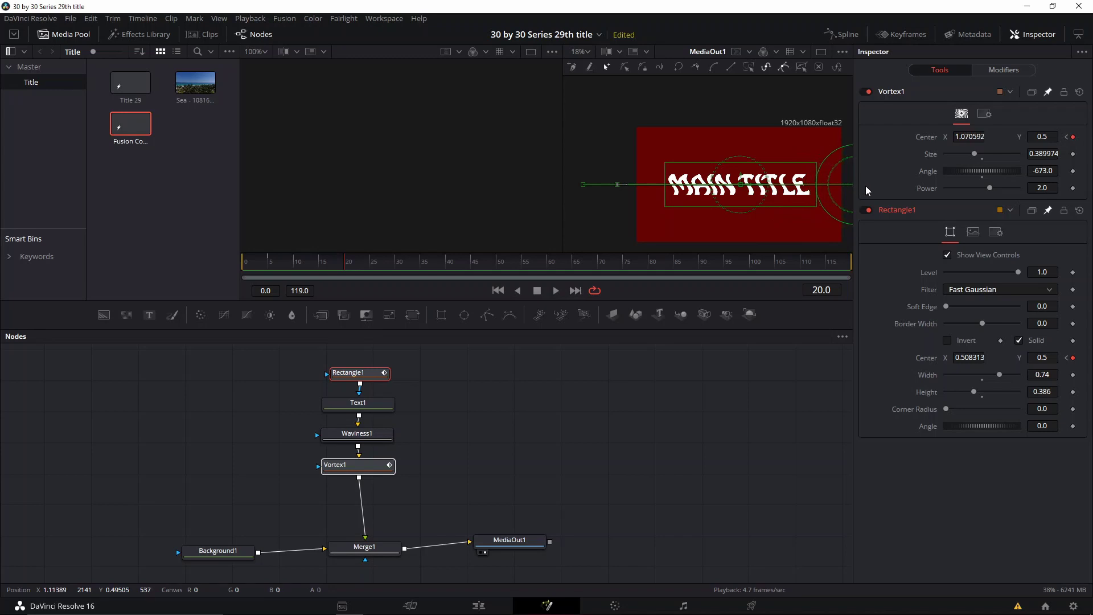
Step: Play back the title reveal from around frame 5 to check the vortex and mask movement
{"action": "left_click_drag", "start_coordinate": [274, 267], "coordinate": [270, 267]}
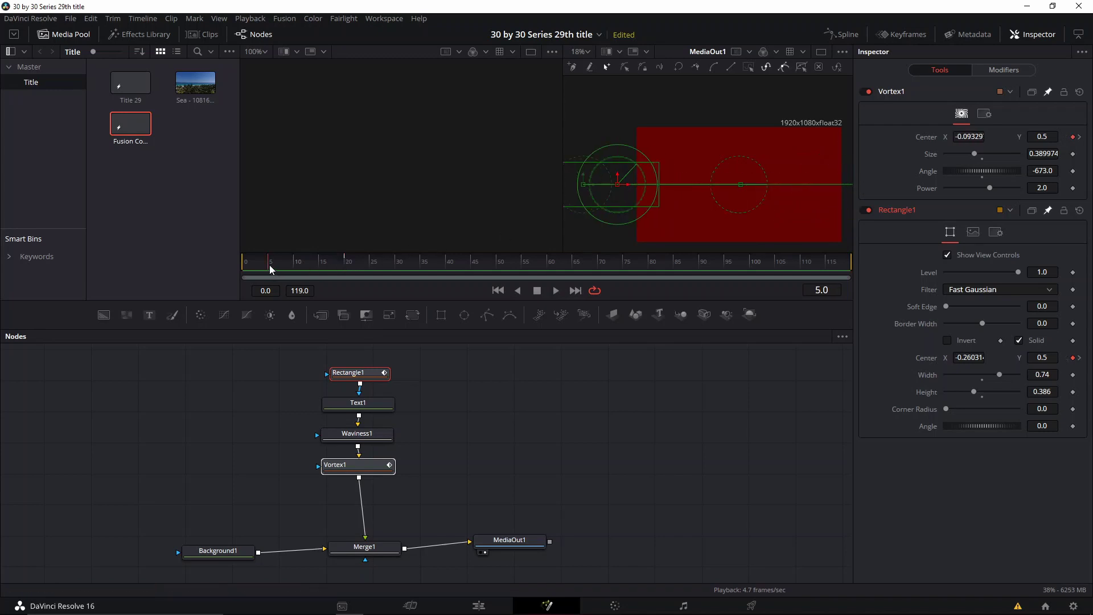
{"action": "key", "text": "space"}
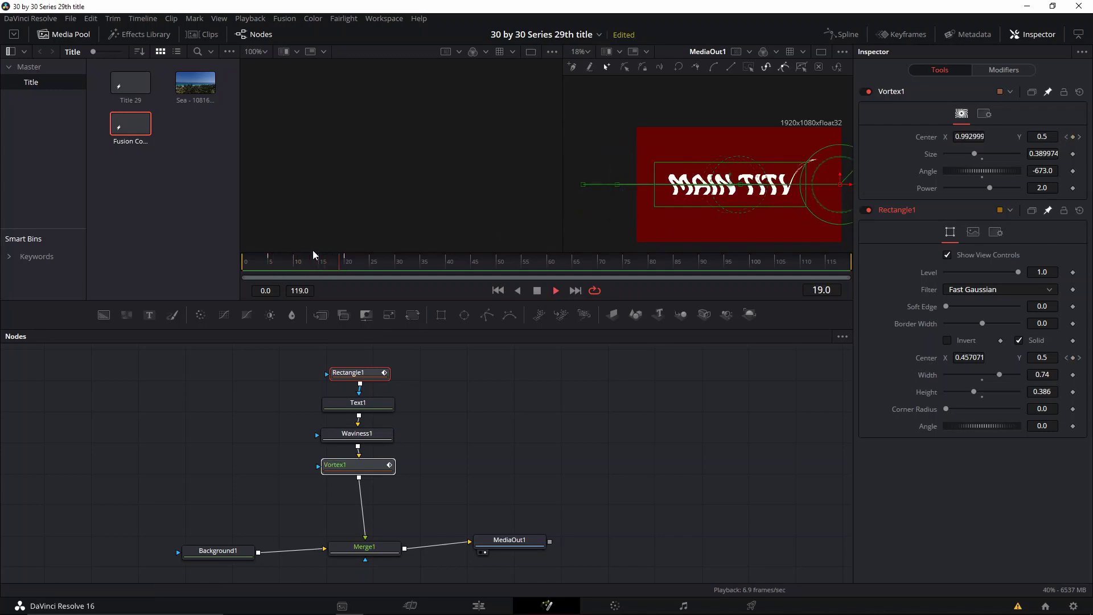
{"action": "key", "text": "space"}
{"action": "left_click", "coordinate": [271, 263]}
{"action": "key", "text": "space"}
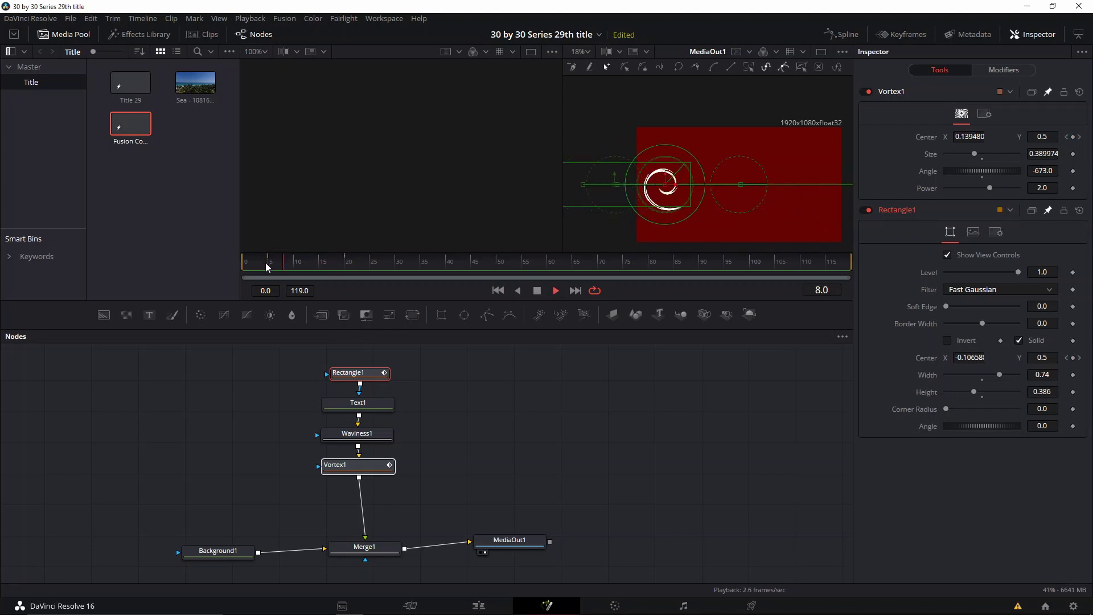
{"action": "left_click", "coordinate": [276, 263]}
{"action": "key", "text": "space"}
{"action": "left_click_drag", "start_coordinate": [315, 271], "coordinate": [279, 287]}
{"action": "key", "text": "space"}
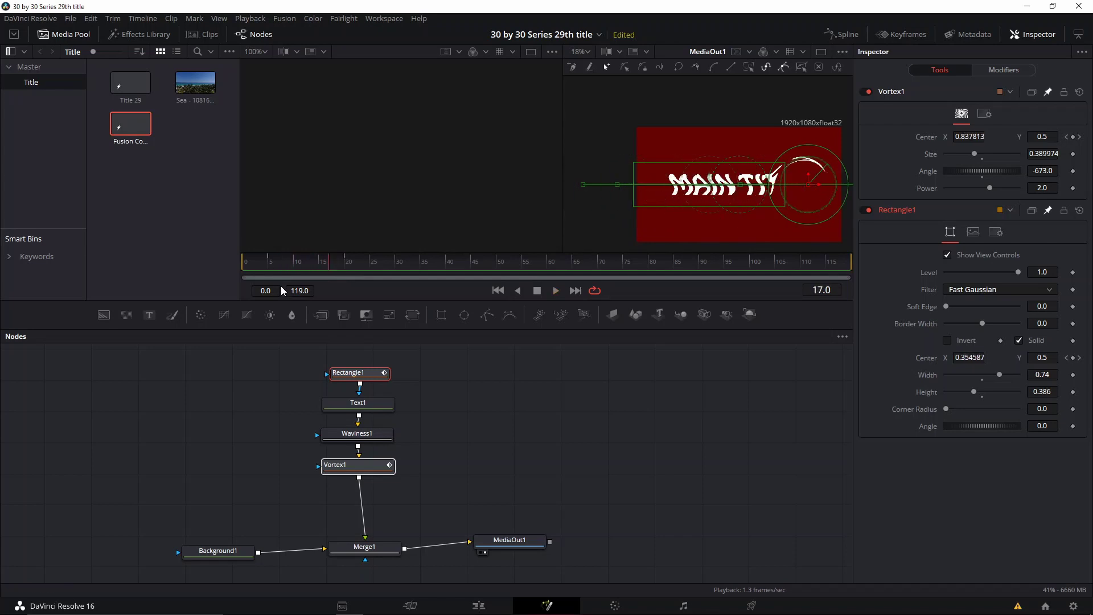
Step: Try a scale of 57.5 on Waviness1 and preview the distortion over the reveal frames
{"action": "left_click", "coordinate": [348, 434]}
{"action": "left_click", "coordinate": [271, 269]}
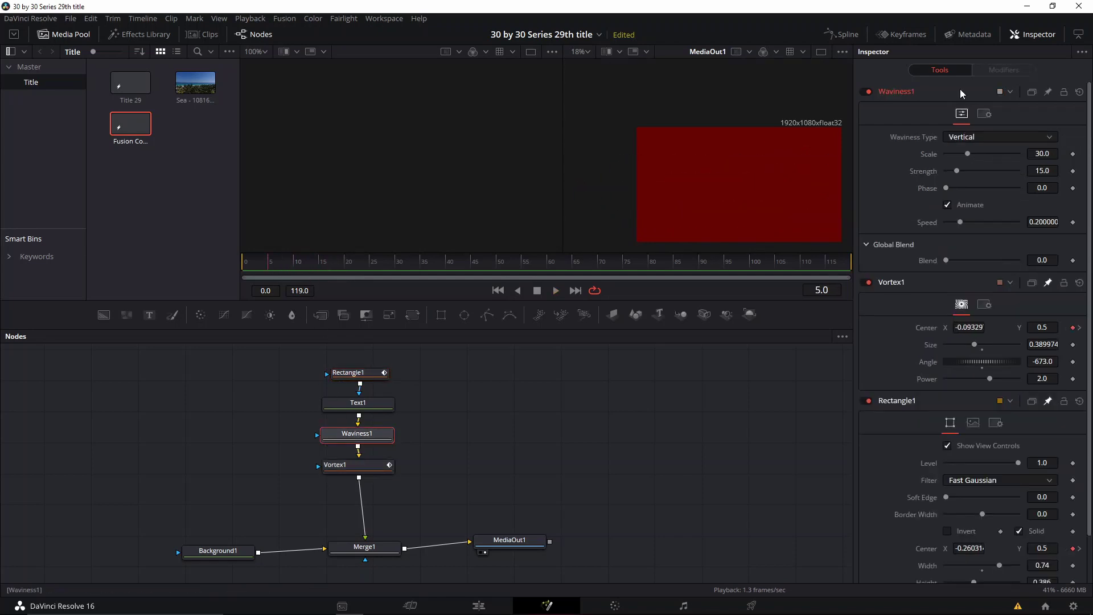
{"action": "left_click", "coordinate": [310, 274]}
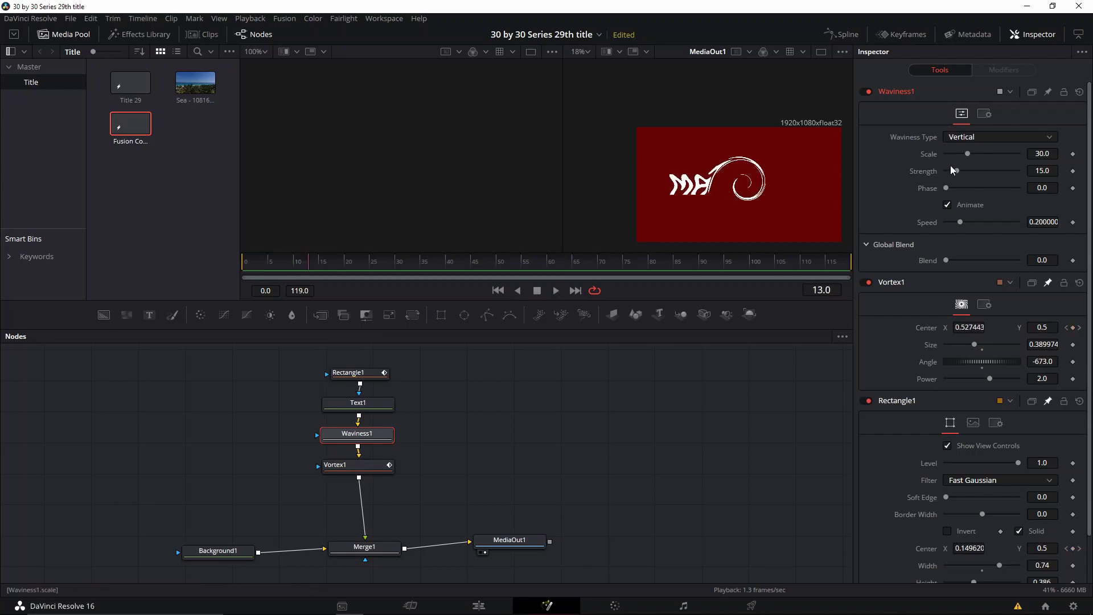
{"action": "mouse_move", "coordinate": [967, 154]}
{"action": "left_mouse_down"}
{"action": "mouse_move", "coordinate": [990, 156]}
{"action": "mouse_move", "coordinate": [975, 162]}
{"action": "mouse_move", "coordinate": [987, 166]}
{"action": "left_mouse_up"}
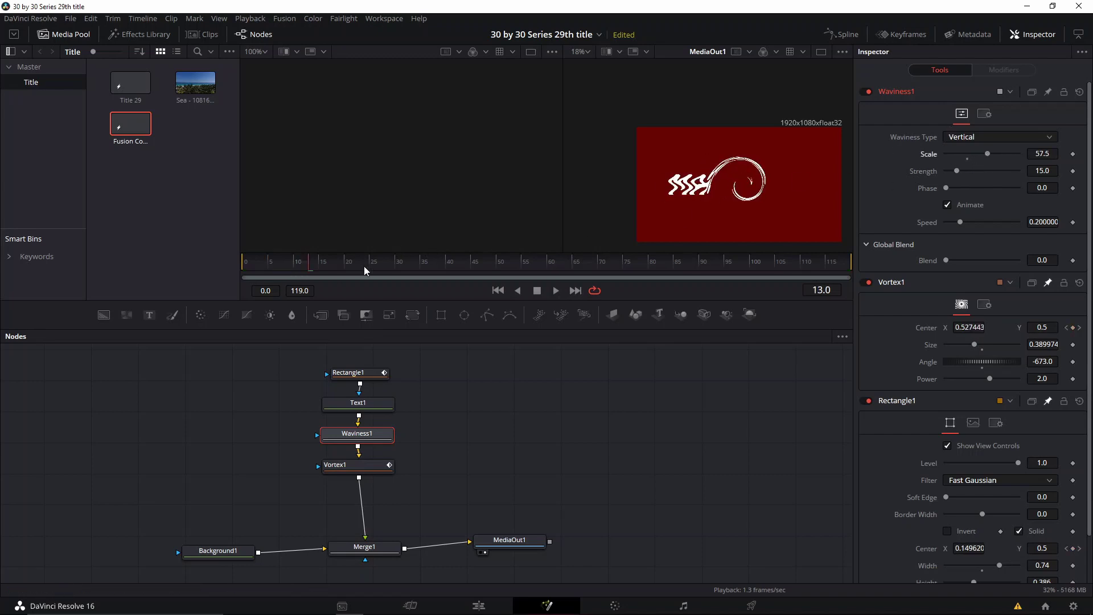
{"action": "left_click_drag", "start_coordinate": [346, 271], "coordinate": [364, 271]}
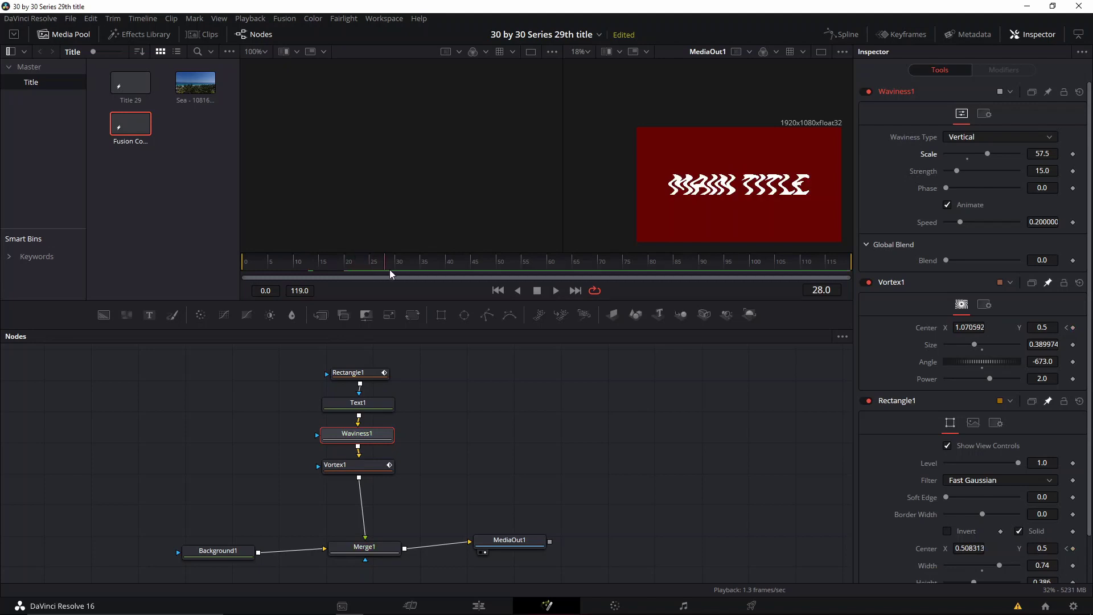
{"action": "left_click_drag", "start_coordinate": [349, 268], "coordinate": [333, 269]}
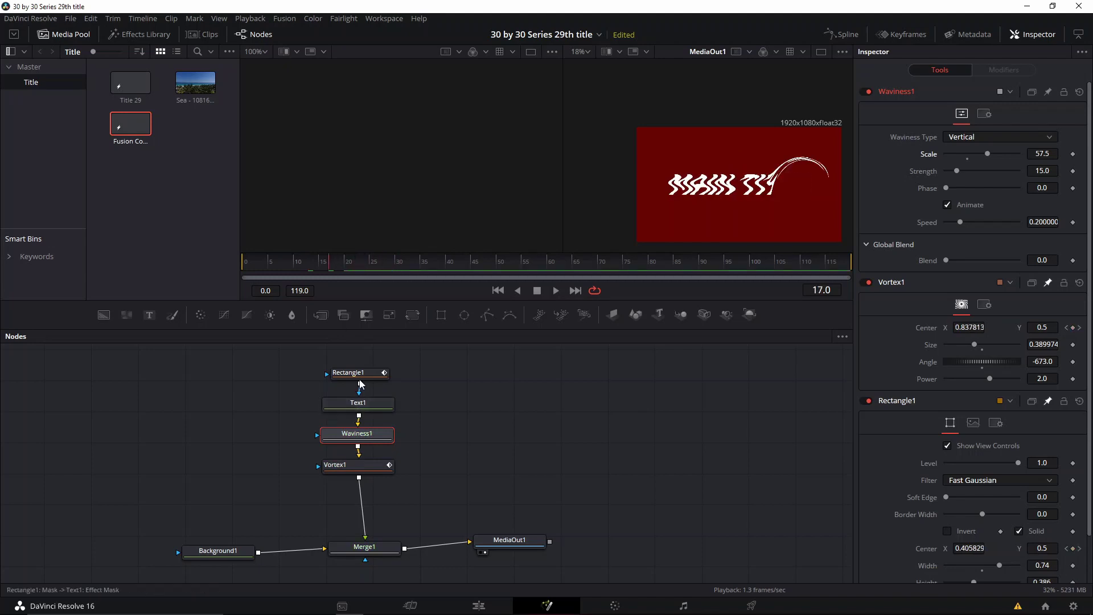
Step: Keyframe Waviness1's scale at 0 on frame 25 and at 50 on frame 5
{"action": "left_click", "coordinate": [358, 372]}
{"action": "left_click", "coordinate": [349, 262]}
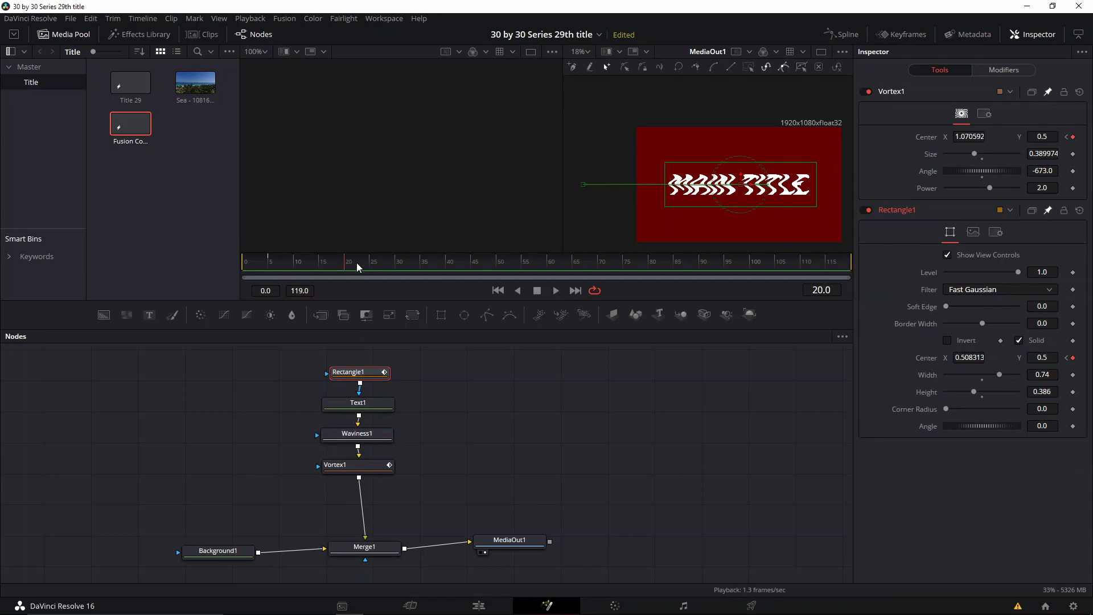
{"action": "left_click", "coordinate": [375, 437]}
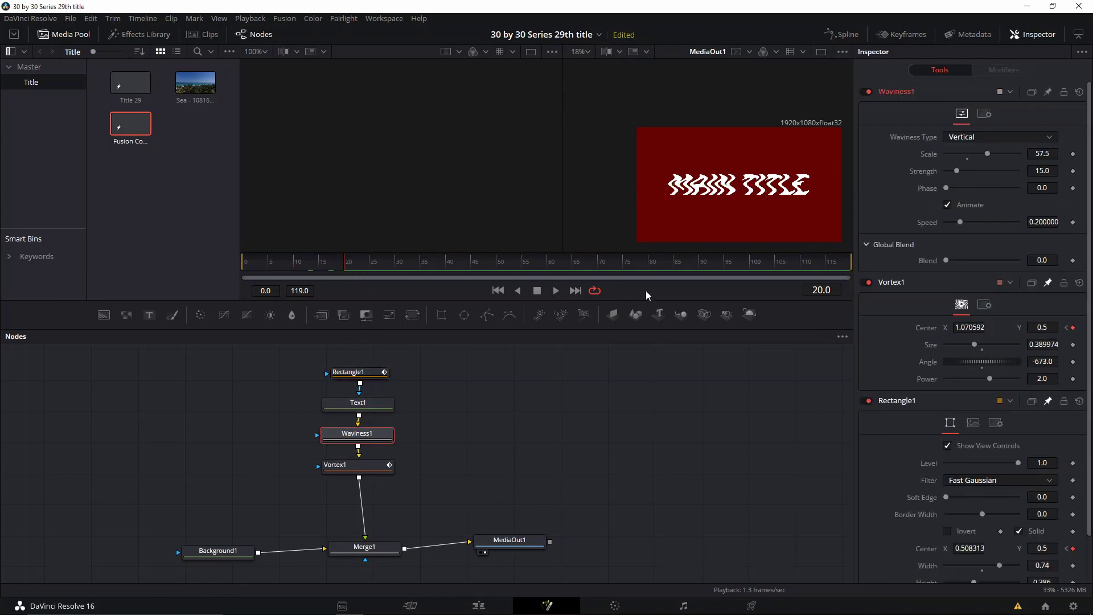
{"action": "left_click_drag", "start_coordinate": [971, 158], "coordinate": [937, 157]}
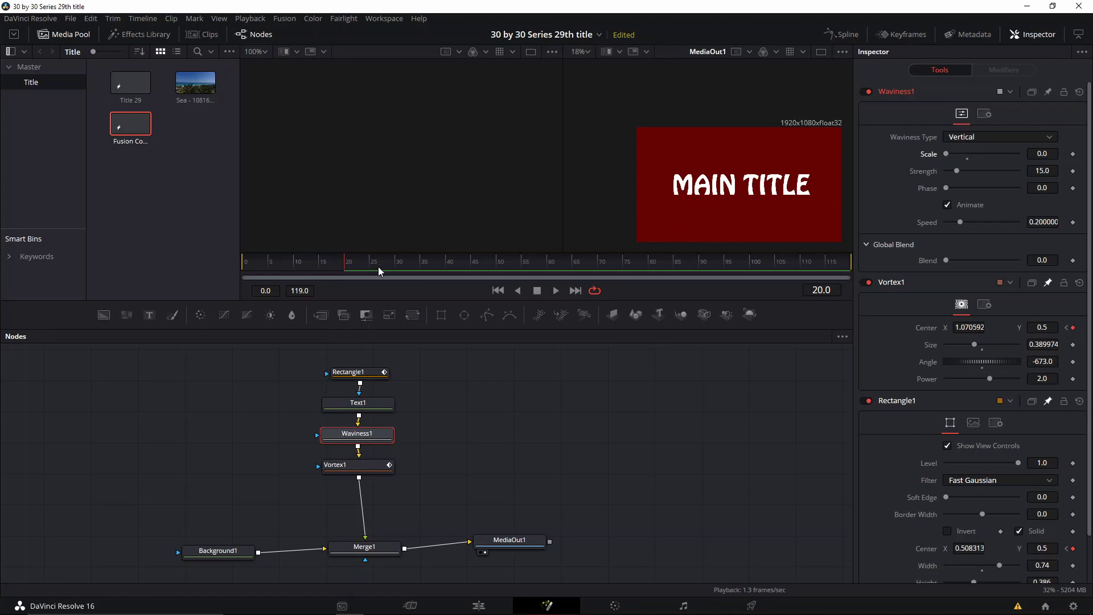
{"action": "left_click", "coordinate": [1072, 153]}
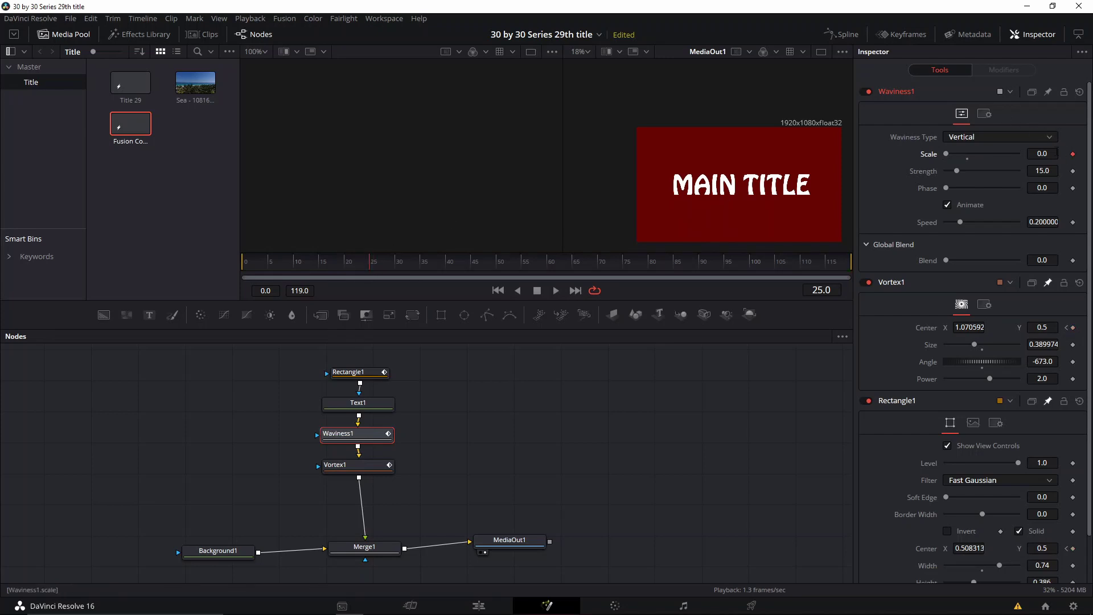
{"action": "left_click", "coordinate": [270, 263]}
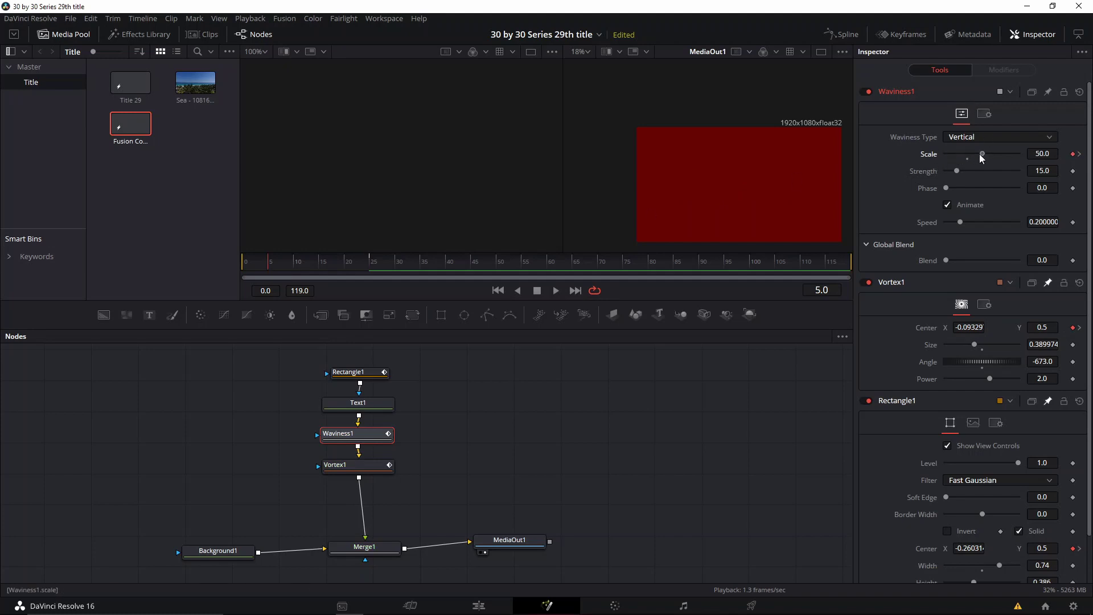
Step: Keyframe Waviness1's strength at 42.5 on frame 11 and at 0 on frame 25
{"action": "left_click_drag", "start_coordinate": [302, 262], "coordinate": [314, 262]}
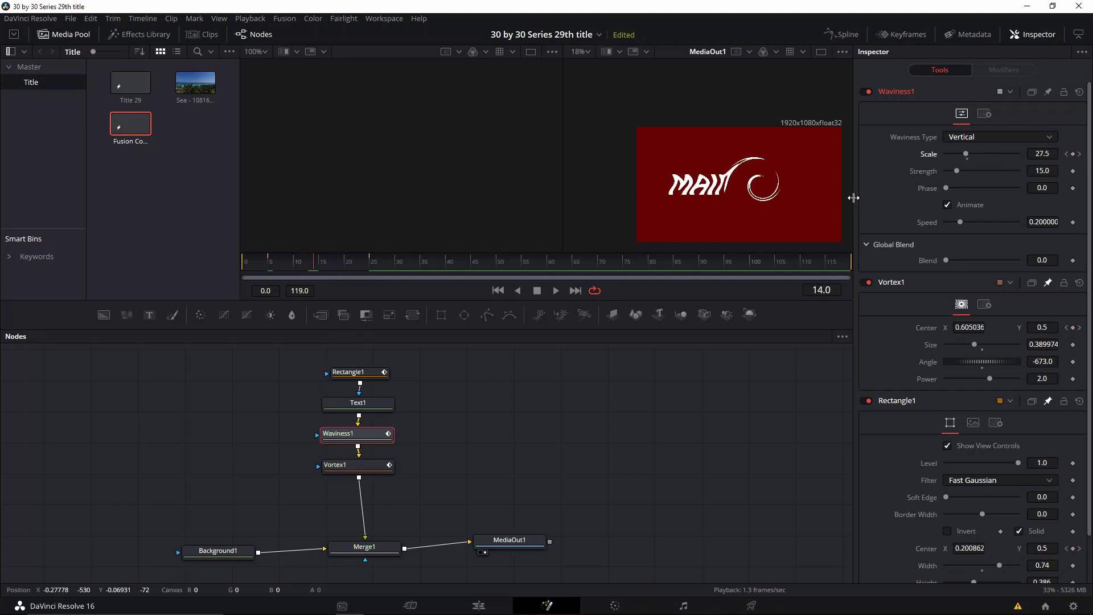
{"action": "left_click_drag", "start_coordinate": [958, 168], "coordinate": [977, 171]}
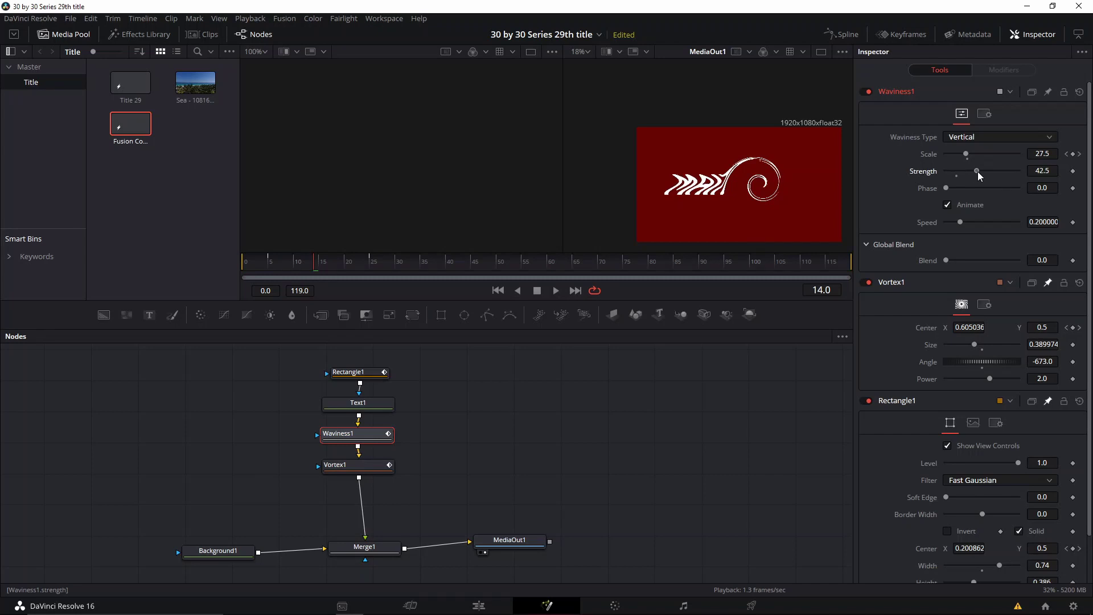
{"action": "left_click", "coordinate": [268, 269]}
{"action": "mouse_move", "coordinate": [283, 264]}
{"action": "left_mouse_down"}
{"action": "mouse_move", "coordinate": [260, 267]}
{"action": "mouse_move", "coordinate": [298, 269]}
{"action": "left_mouse_up"}
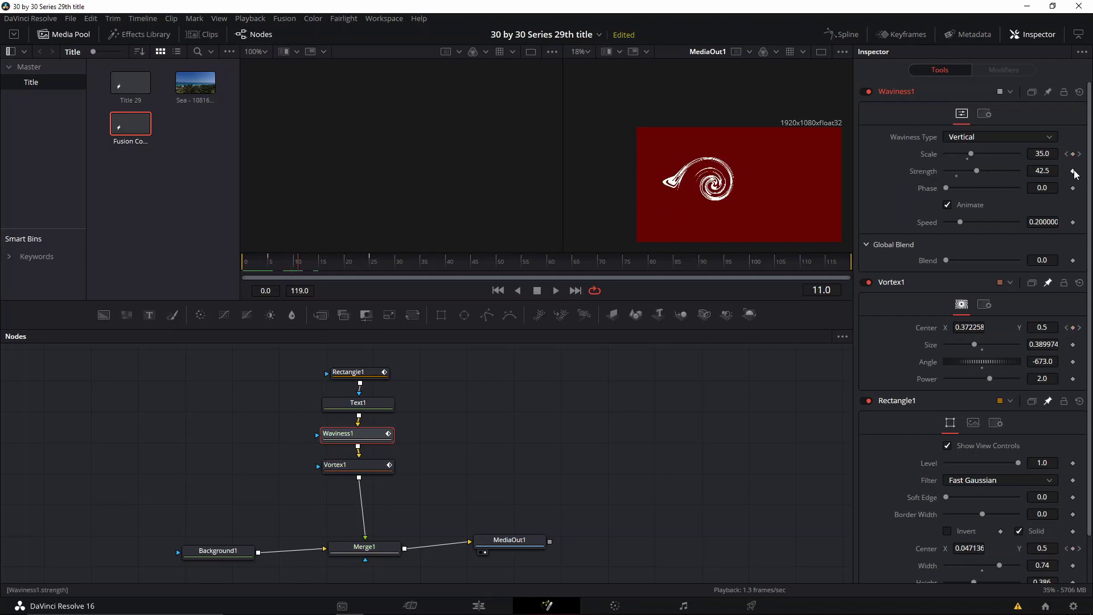
{"action": "left_click", "coordinate": [374, 266]}
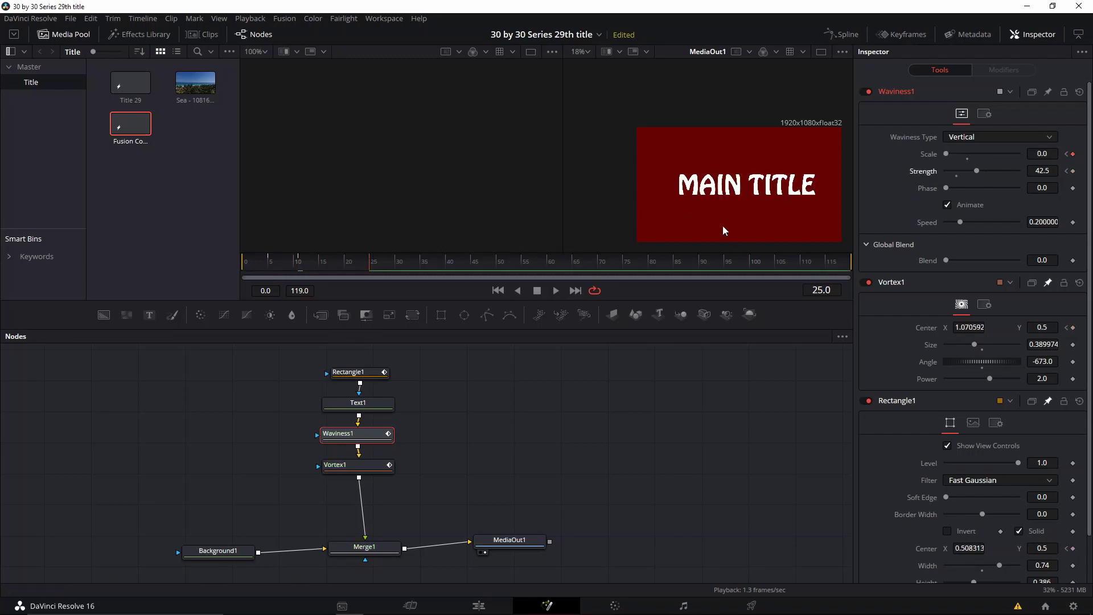
{"action": "left_click_drag", "start_coordinate": [953, 174], "coordinate": [947, 171]}
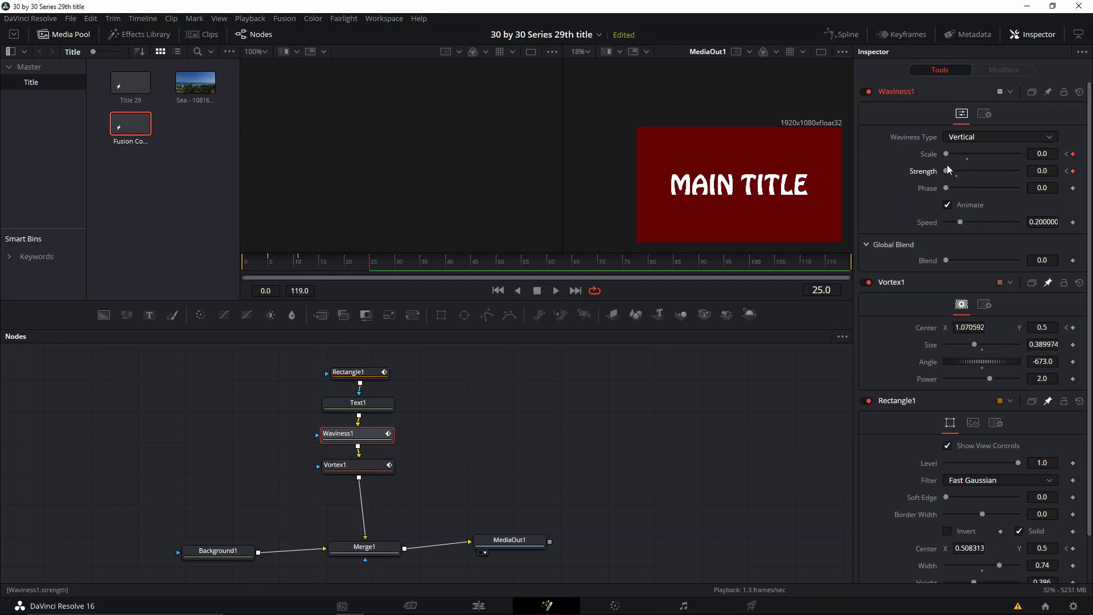
Step: Play the animation from frame 5 to review the waviness settling into the straight title
{"action": "left_click", "coordinate": [272, 266]}
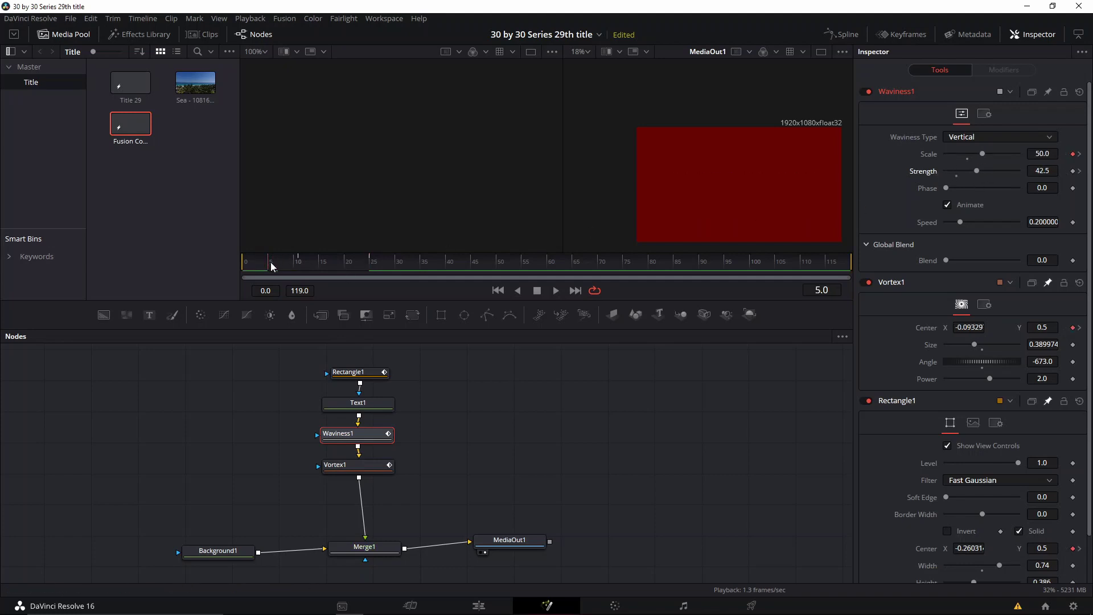
{"action": "key", "text": "space"}
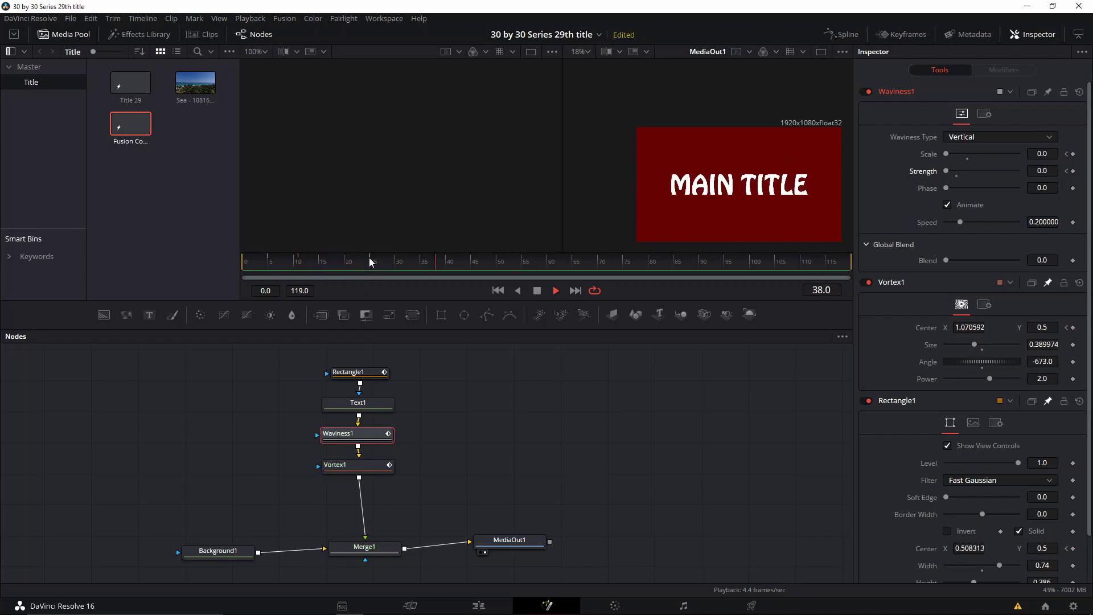
{"action": "key", "text": "space"}
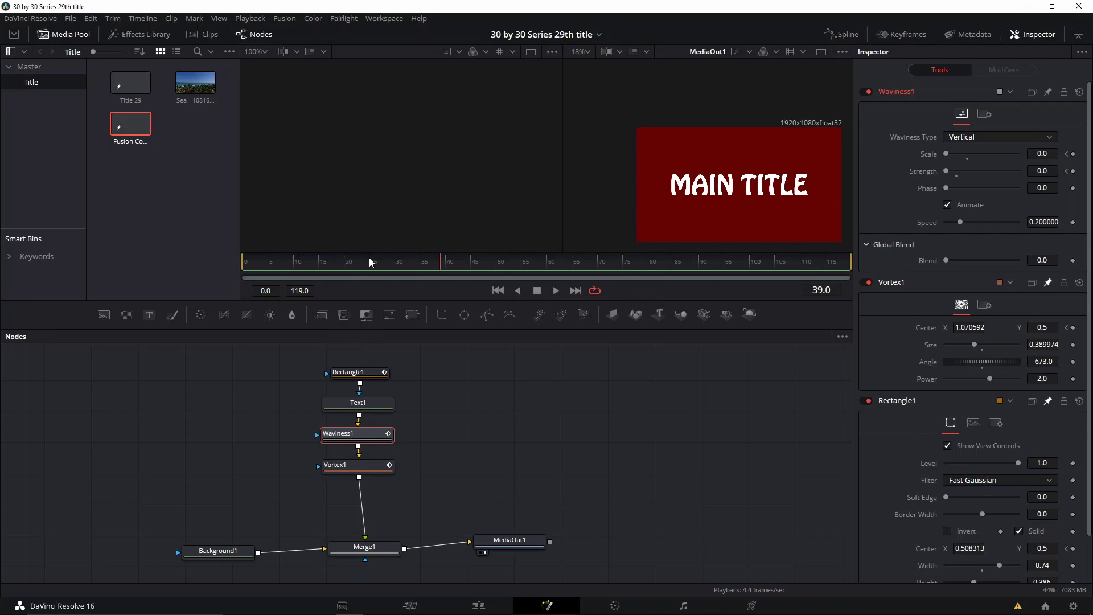
Step: Insert a Shadow node between Vortex1 and Merge1
{"action": "left_click", "coordinate": [344, 465]}
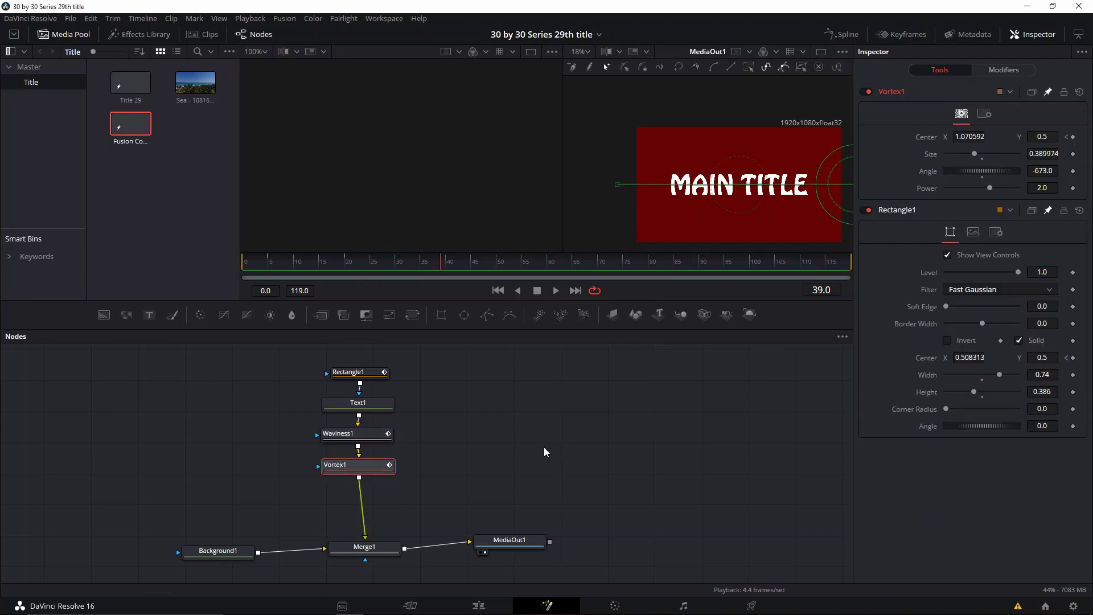
{"action": "key", "text": "shift+space"}
{"action": "type", "text": "shadow"}
{"action": "key", "text": "Return"}
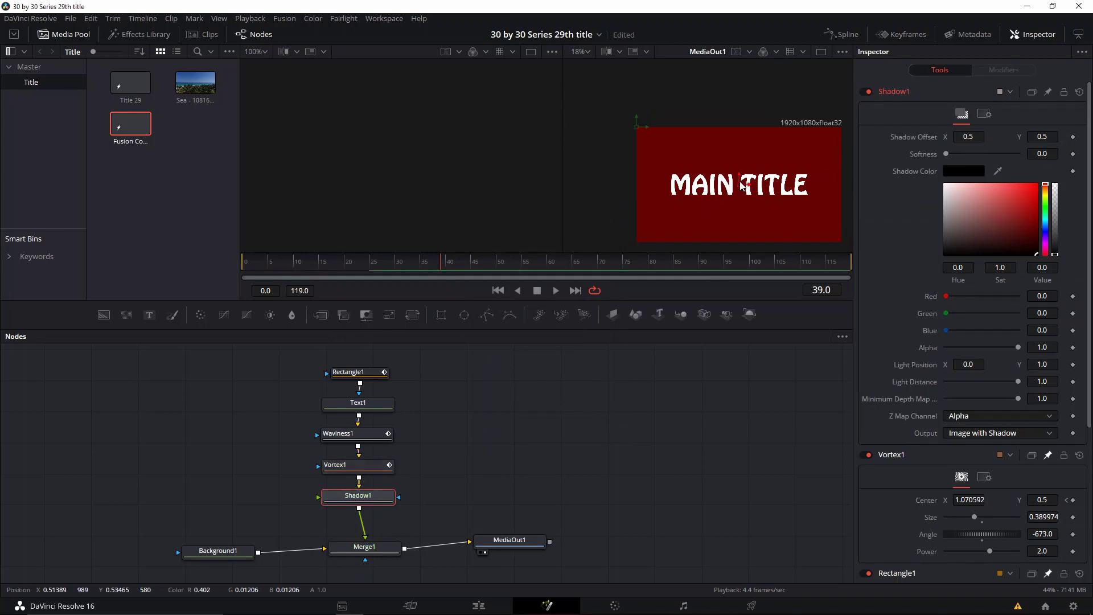
Step: Set Shadow1's offset to X about 0.496 and Y about 0.495, and lower the shadow's alpha
{"action": "left_click_drag", "start_coordinate": [735, 185], "coordinate": [749, 187]}
{"action": "scroll", "coordinate": [737, 188], "scroll_direction": "up", "scroll_amount": 3}
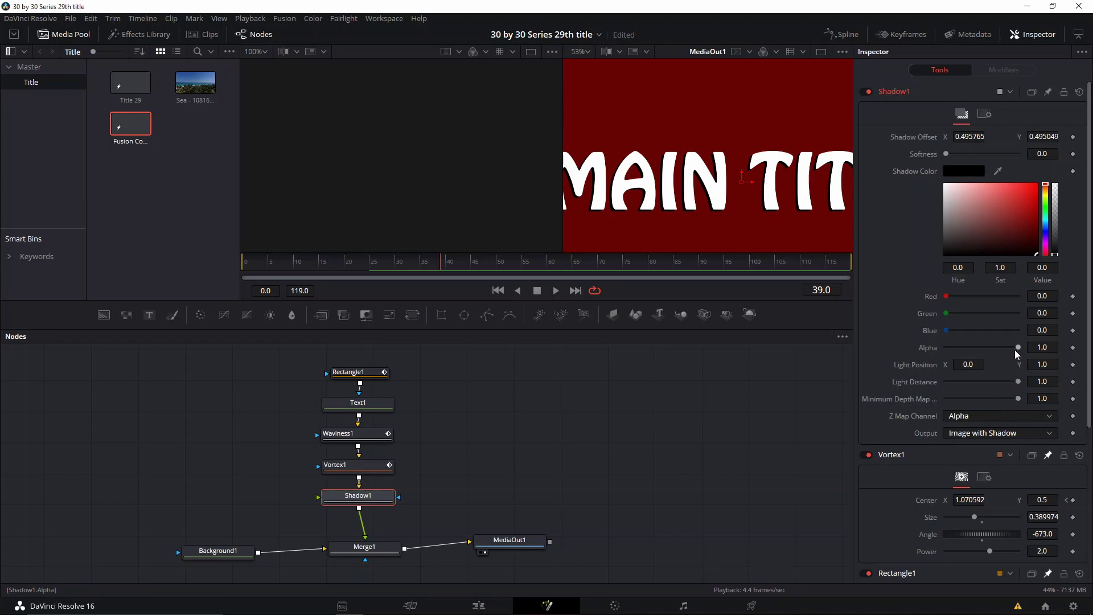
{"action": "mouse_move", "coordinate": [1014, 349]}
{"action": "left_mouse_down"}
{"action": "mouse_move", "coordinate": [969, 346]}
{"action": "mouse_move", "coordinate": [1000, 356]}
{"action": "left_mouse_up"}
Step: At frame 65, add keyframes holding the current Vortex1 center and Rectangle1 center
{"action": "left_click", "coordinate": [348, 372]}
{"action": "left_click_drag", "start_coordinate": [274, 263], "coordinate": [375, 270]}
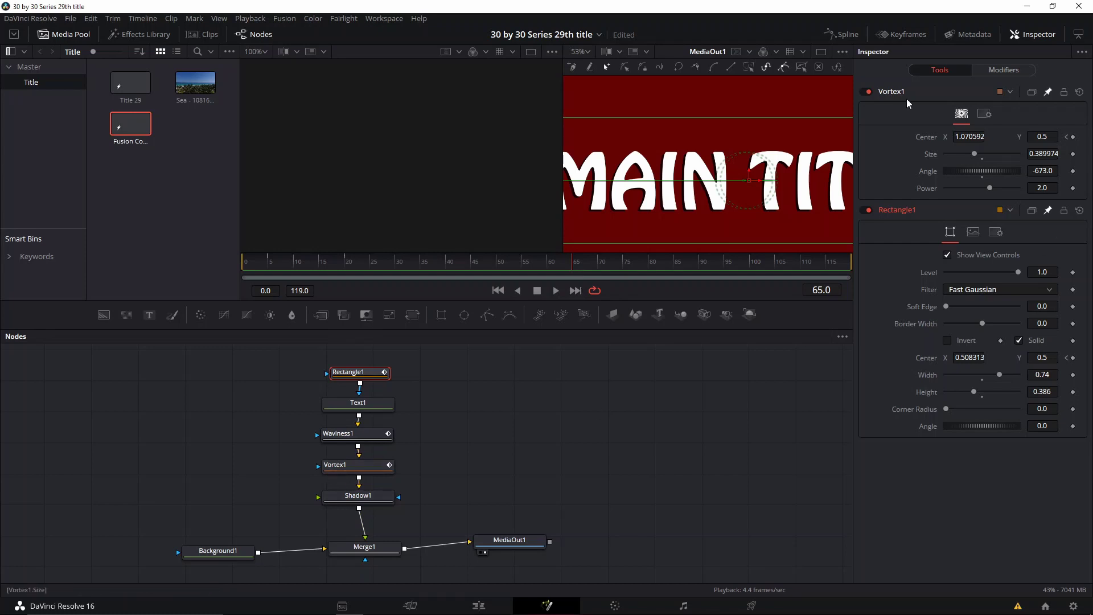
{"action": "left_click", "coordinate": [1073, 137]}
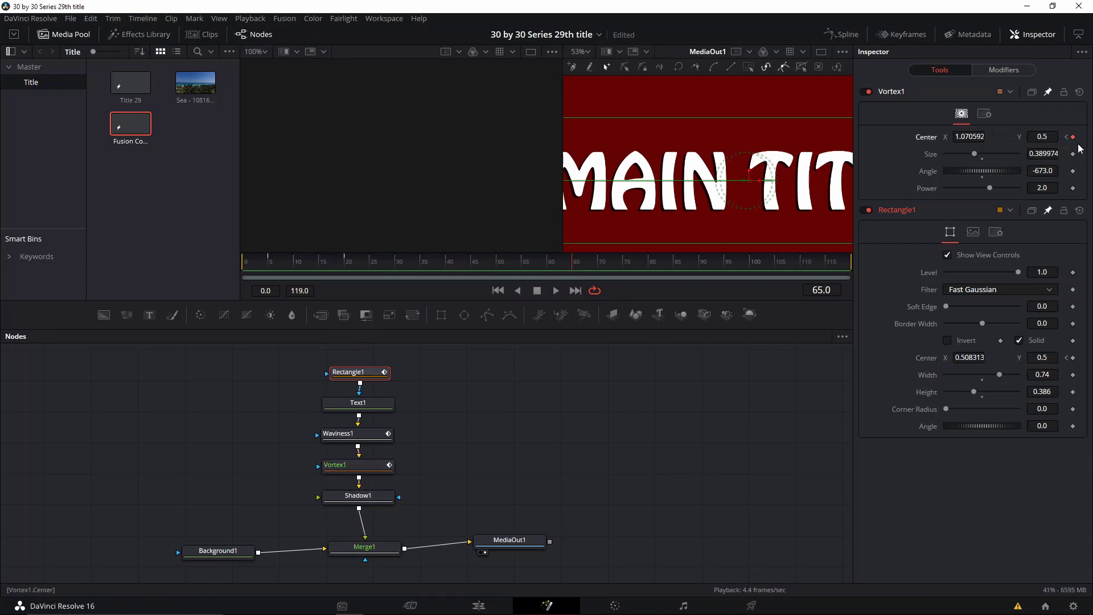
{"action": "left_click", "coordinate": [1072, 357]}
{"action": "scroll", "coordinate": [719, 183], "scroll_direction": "down", "scroll_amount": 3}
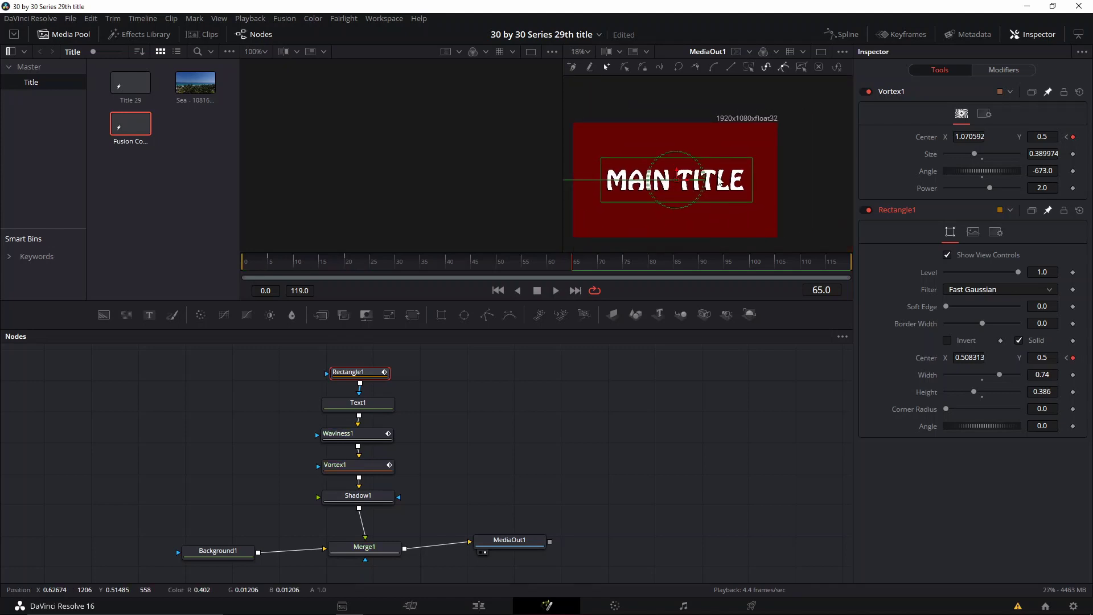
Step: At frame 75, move Vortex1's center to X about -0.07 and Rectangle1's center to X about -0.27, past the frame's left edge
{"action": "left_click", "coordinate": [359, 469]}
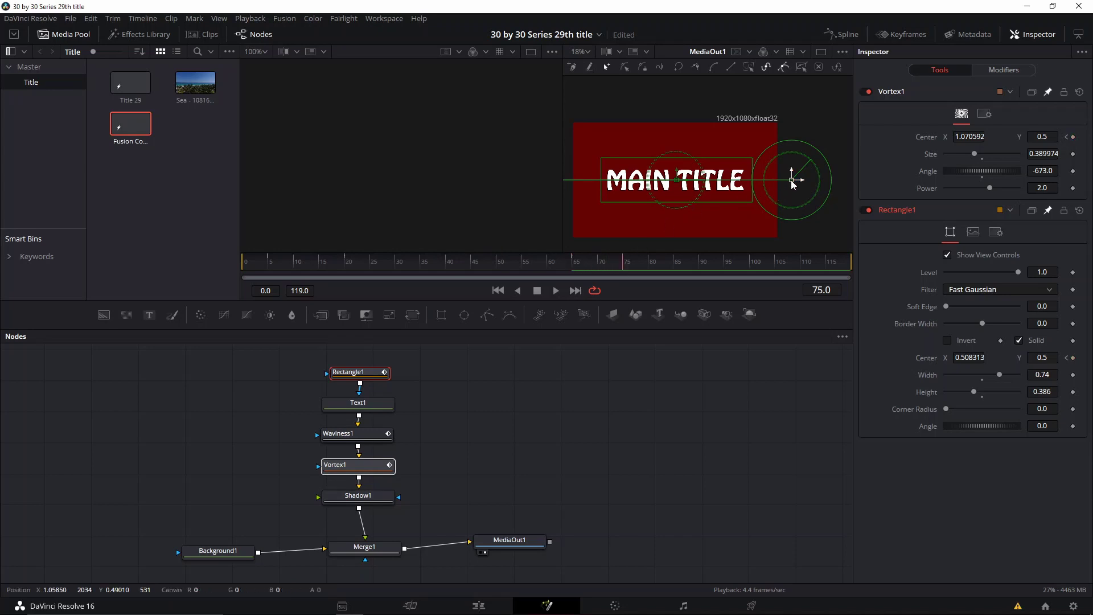
{"action": "left_click_drag", "start_coordinate": [800, 179], "coordinate": [568, 198]}
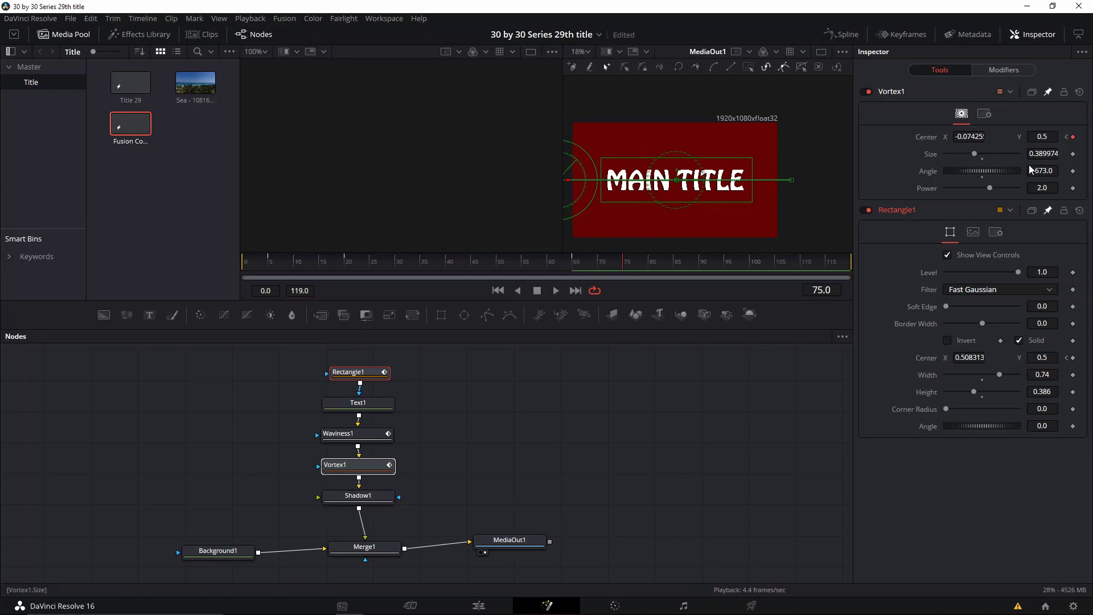
{"action": "left_click_drag", "start_coordinate": [685, 184], "coordinate": [533, 191]}
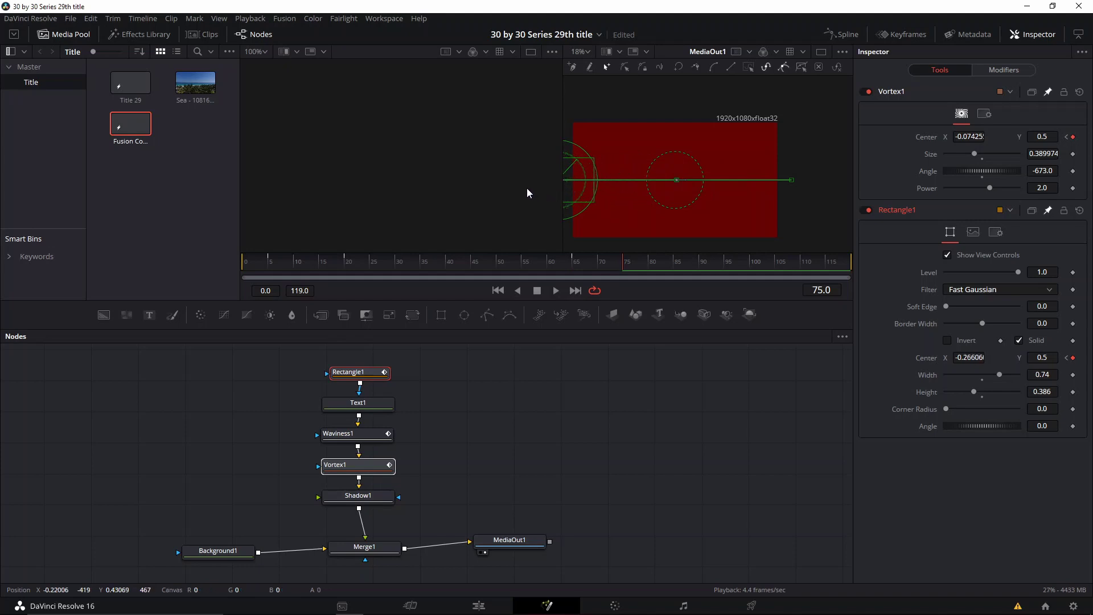
Step: Keyframe Vortex1's angle at -673 on frame 64 and set it to 673 on frame 65, checking the title's exit animation
{"action": "left_click", "coordinate": [616, 265]}
{"action": "left_click", "coordinate": [611, 263]}
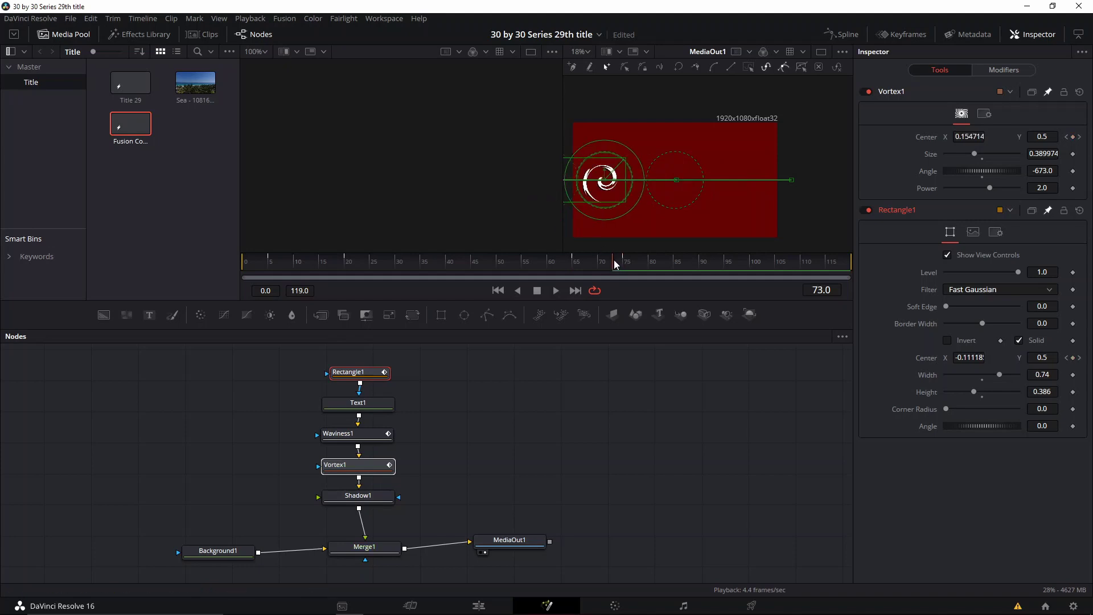
{"action": "left_click", "coordinate": [605, 263]}
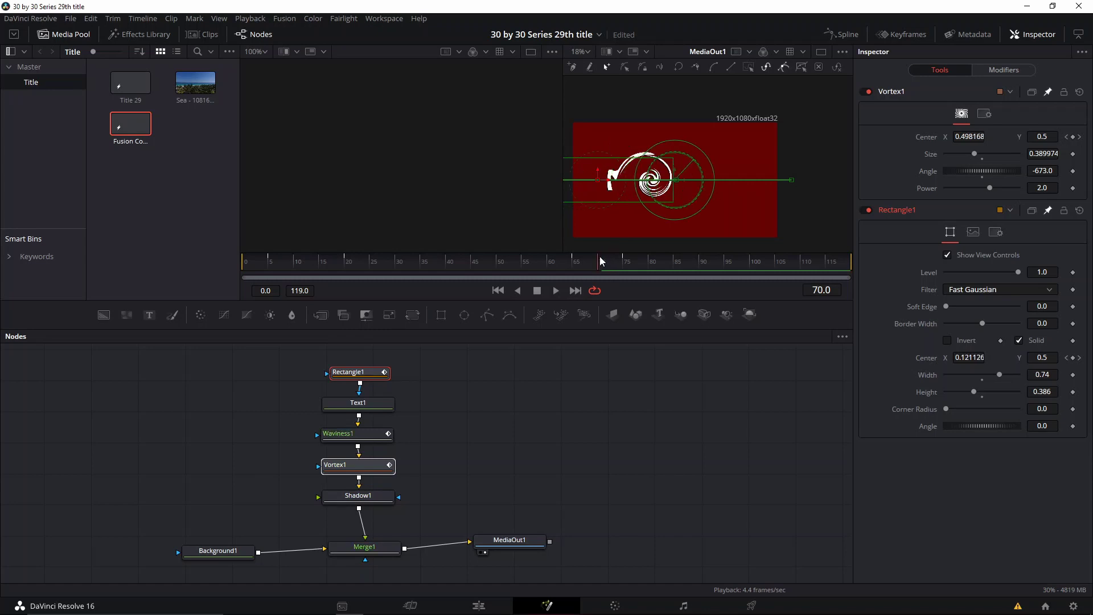
{"action": "left_click", "coordinate": [593, 261]}
{"action": "mouse_move", "coordinate": [592, 258]}
{"action": "left_mouse_down"}
{"action": "mouse_move", "coordinate": [576, 256]}
{"action": "mouse_move", "coordinate": [623, 272]}
{"action": "mouse_move", "coordinate": [577, 265]}
{"action": "left_mouse_up"}
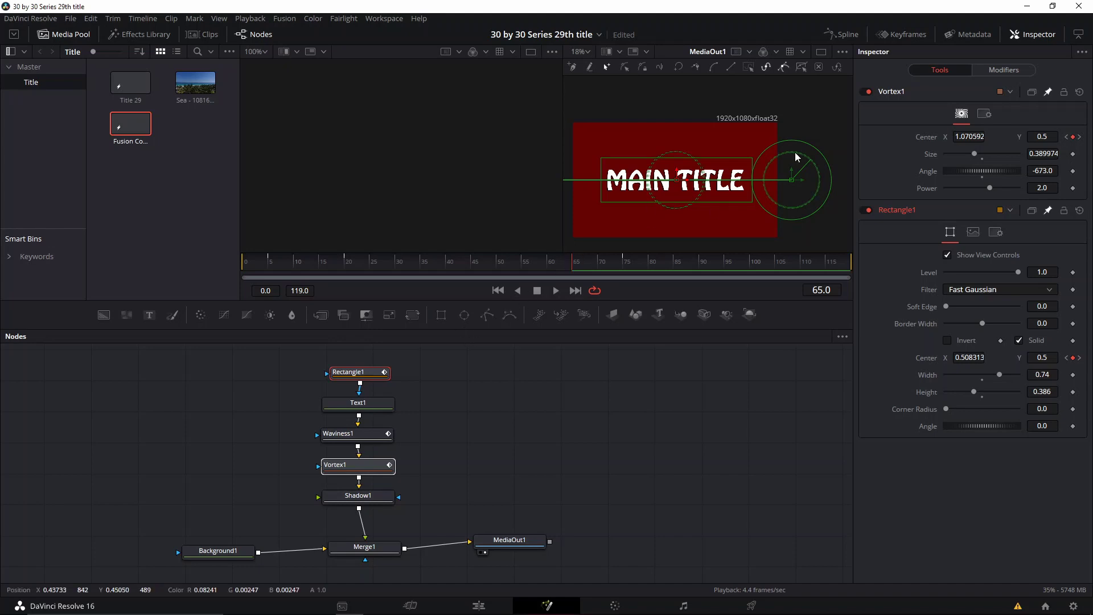
{"action": "left_click", "coordinate": [569, 266]}
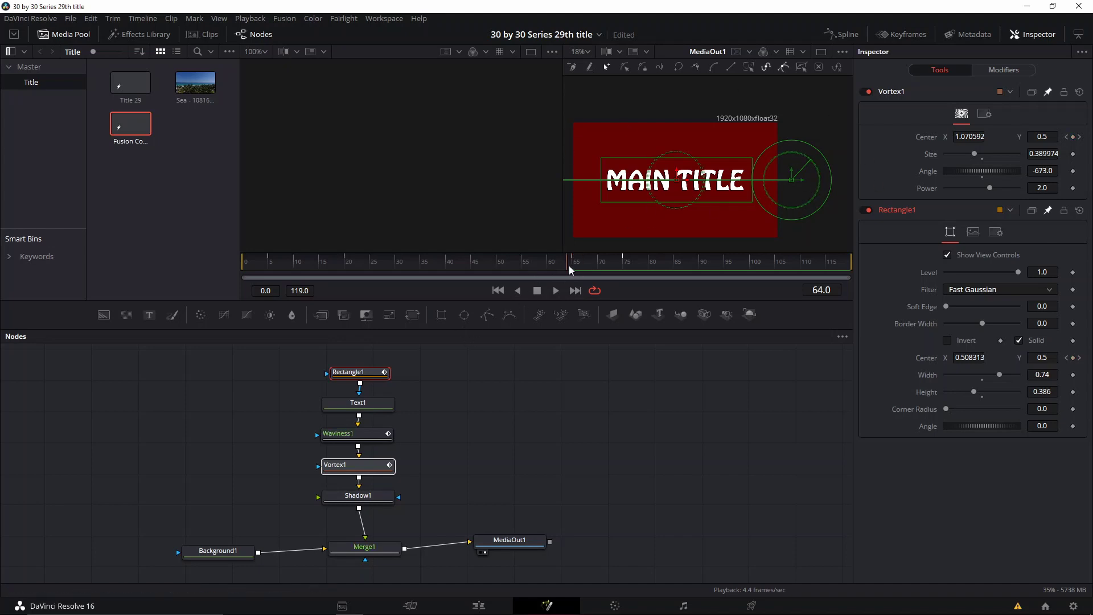
{"action": "left_click", "coordinate": [1073, 172]}
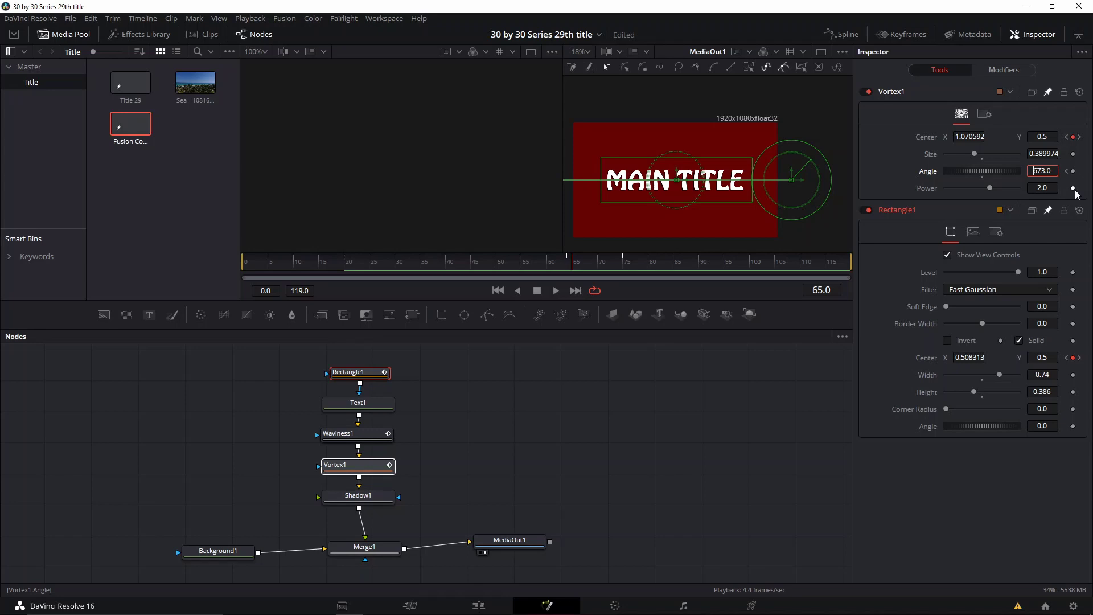
{"action": "key", "text": "Tab"}
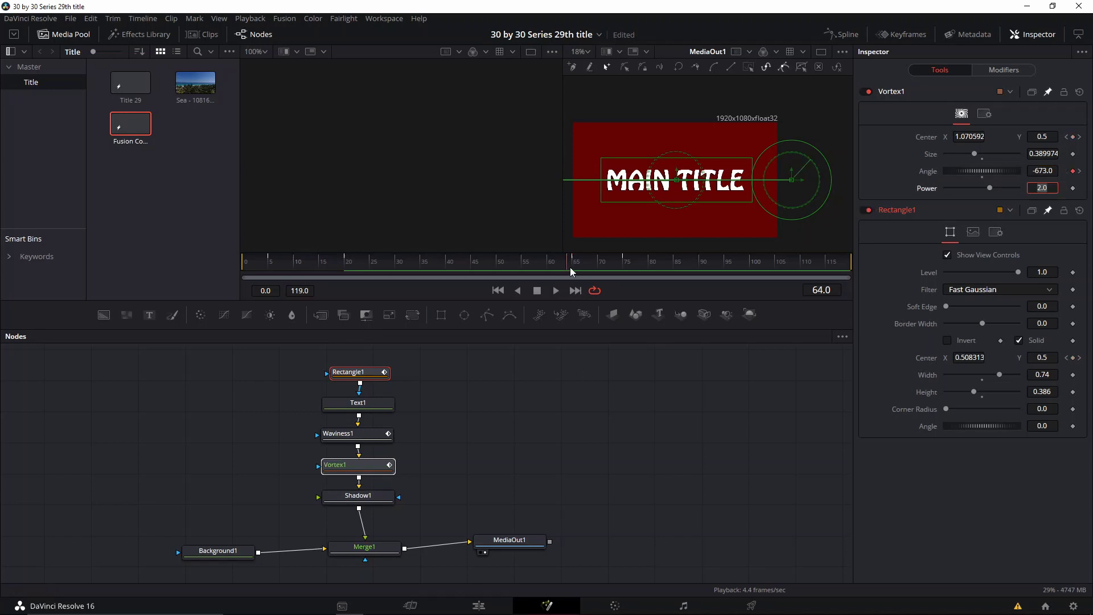
{"action": "left_click_drag", "start_coordinate": [572, 267], "coordinate": [311, 269]}
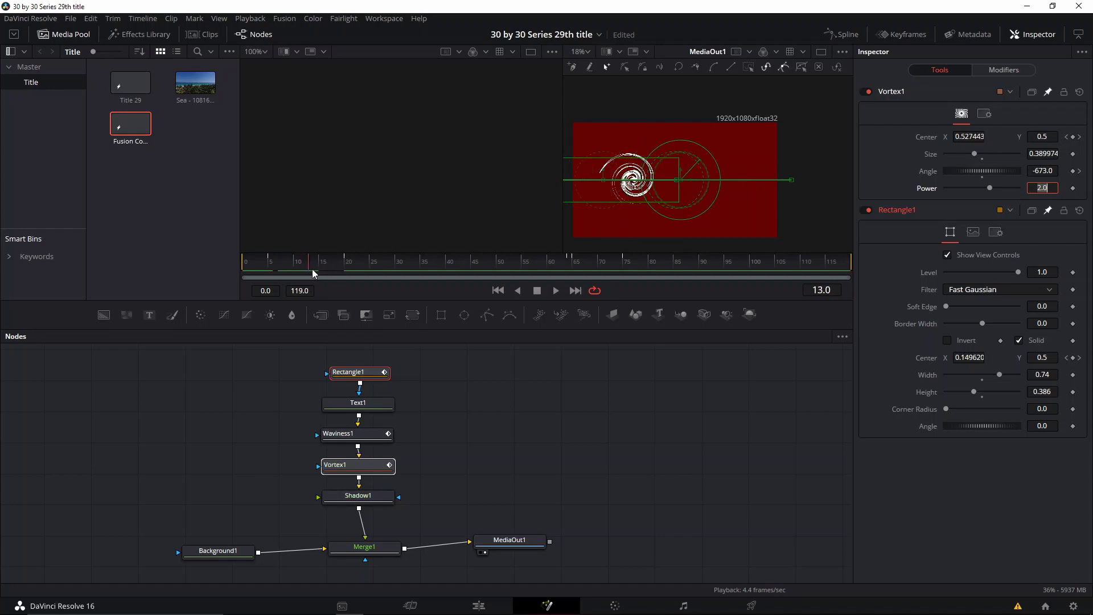
{"action": "left_click", "coordinate": [602, 262]}
{"action": "left_click_drag", "start_coordinate": [598, 266], "coordinate": [627, 265]}
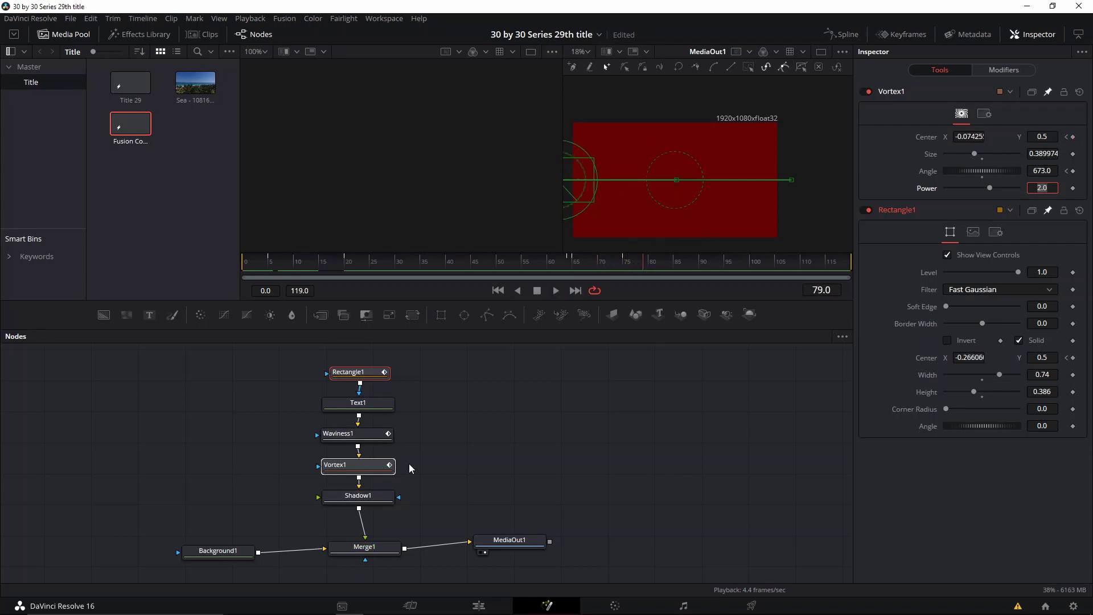
Step: Enable motion blur on Vortex1 with quality 4 and a shutter angle of 80
{"action": "left_click", "coordinate": [984, 113]}
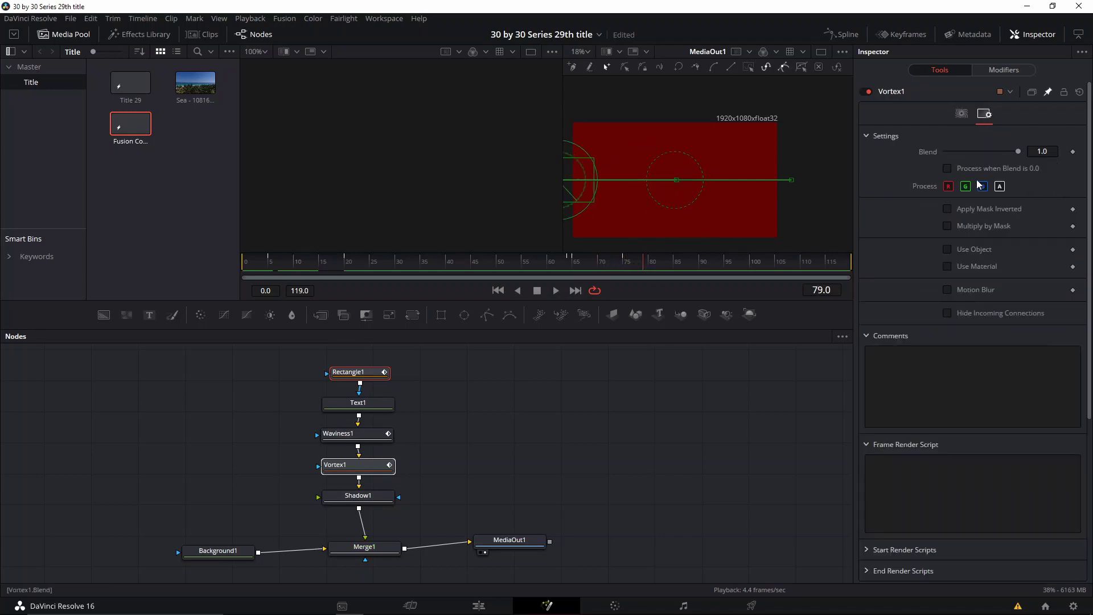
{"action": "left_click", "coordinate": [947, 289]}
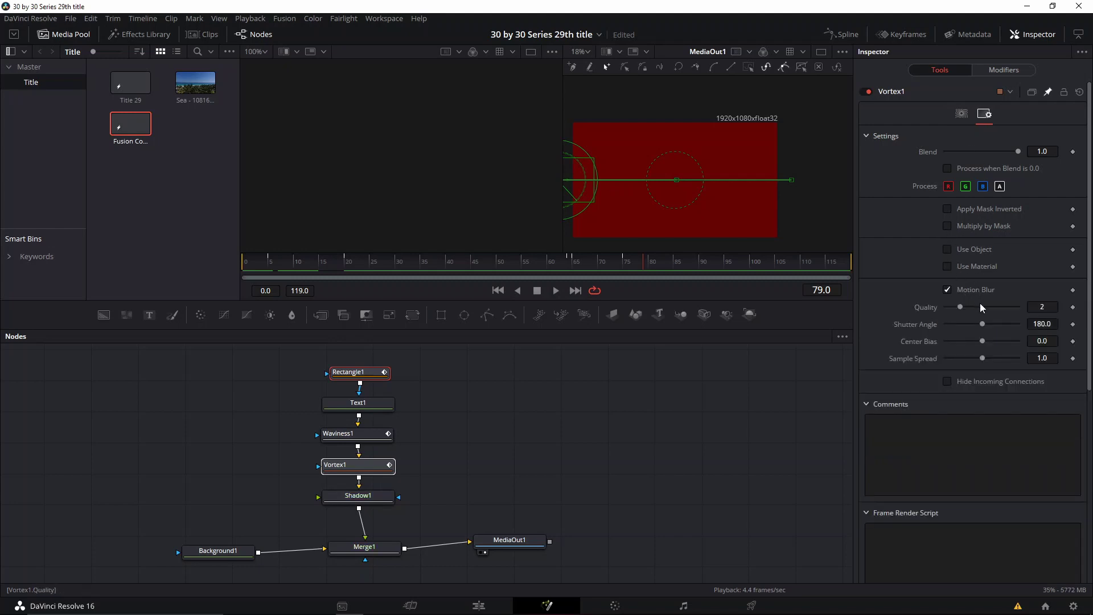
{"action": "left_click", "coordinate": [960, 324]}
Step: Enable motion blur on Rectangle1 with quality 4 and a shutter angle of 80
{"action": "left_click", "coordinate": [350, 373], "text": "ctrl"}
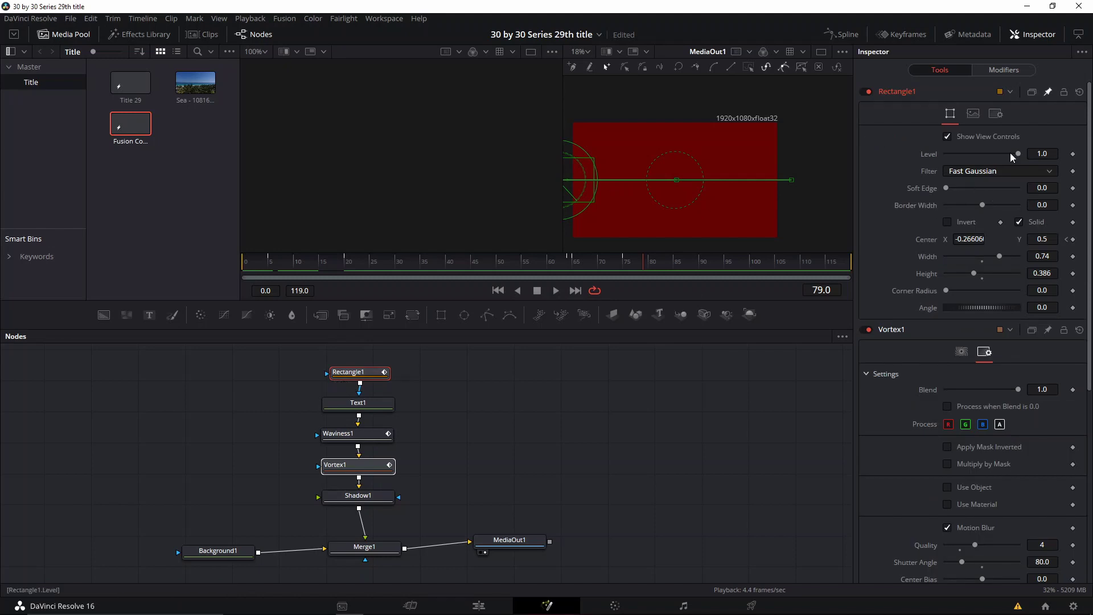
{"action": "left_click", "coordinate": [995, 114]}
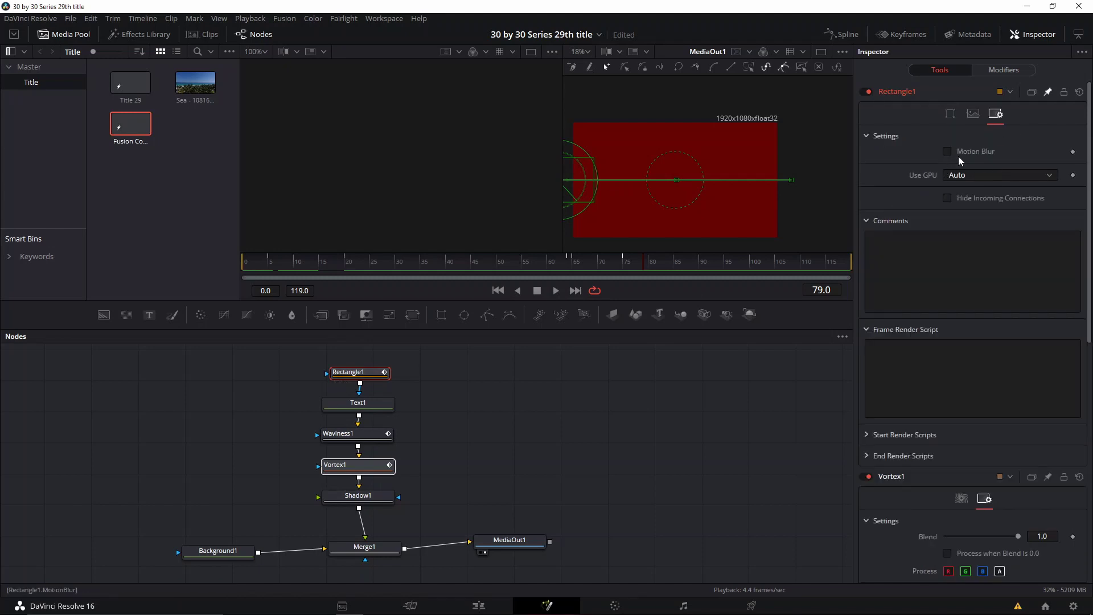
{"action": "left_click", "coordinate": [957, 153]}
{"action": "mouse_move", "coordinate": [960, 169]}
{"action": "left_mouse_down"}
{"action": "mouse_move", "coordinate": [986, 167]}
{"action": "mouse_move", "coordinate": [972, 169]}
{"action": "left_mouse_up"}
{"action": "left_click", "coordinate": [973, 171]}
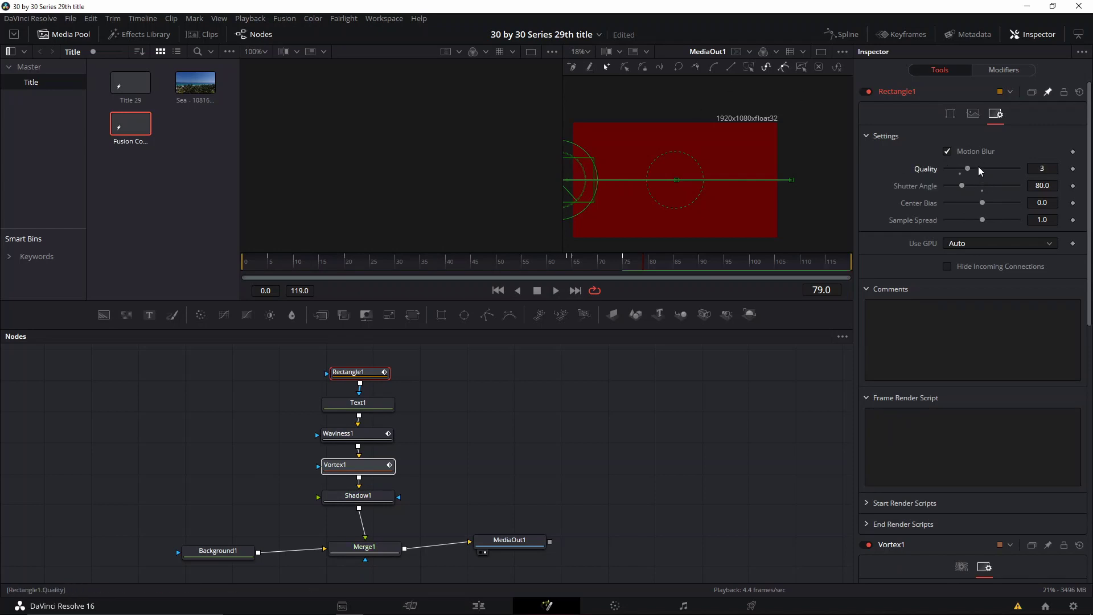
{"action": "double_click", "coordinate": [1042, 168]}
{"action": "type", "text": "4"}
{"action": "key", "text": "Tab"}
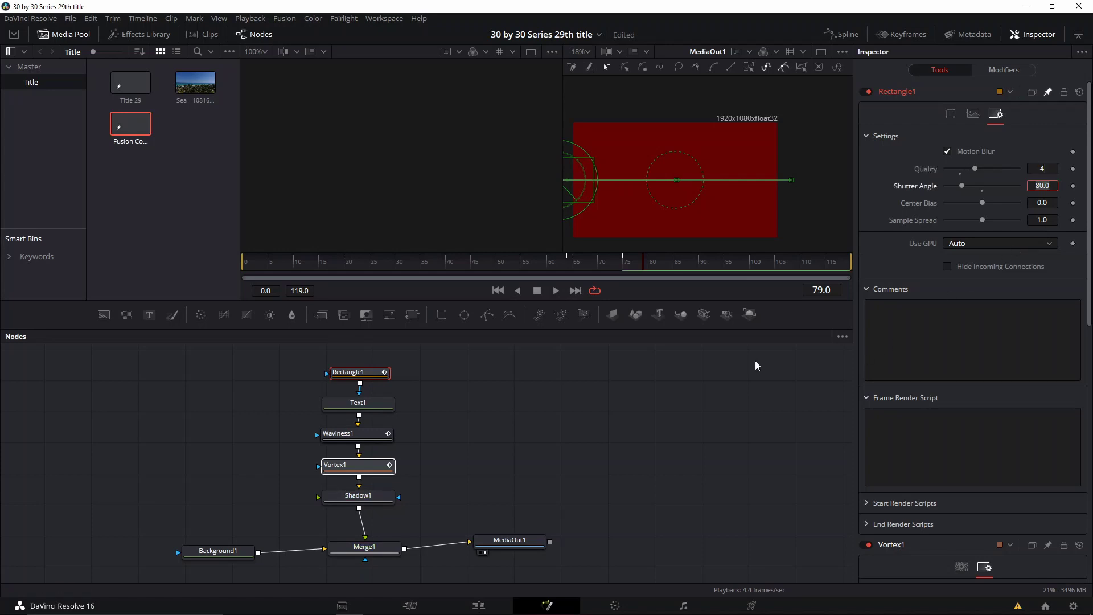
Step: Enable motion blur on Waviness1 and lower its shutter angle
{"action": "left_click", "coordinate": [341, 434]}
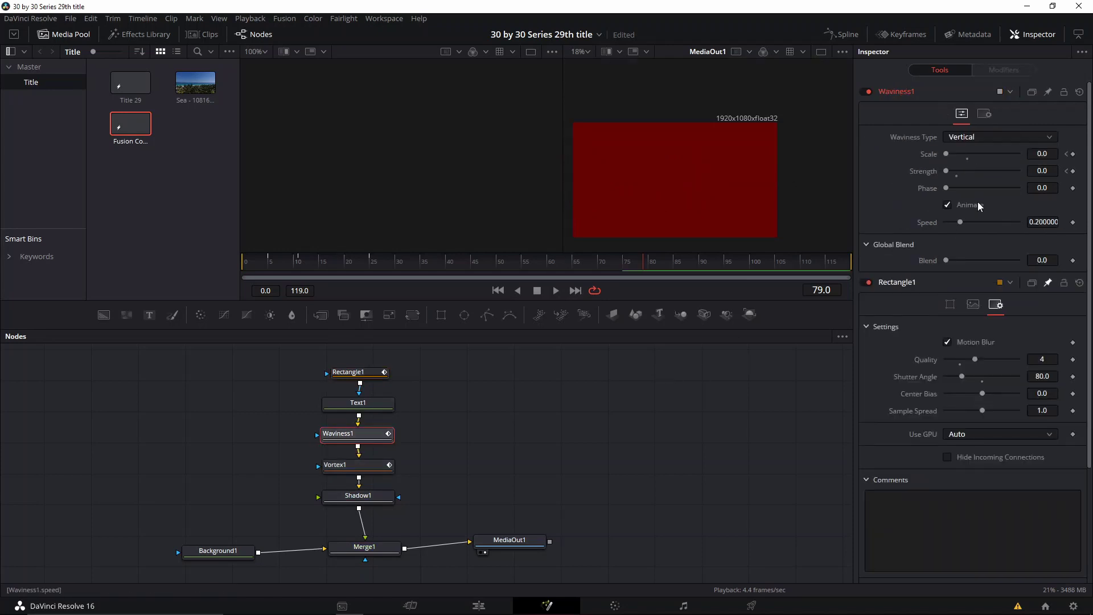
{"action": "left_click", "coordinate": [982, 115]}
{"action": "left_click", "coordinate": [947, 291]}
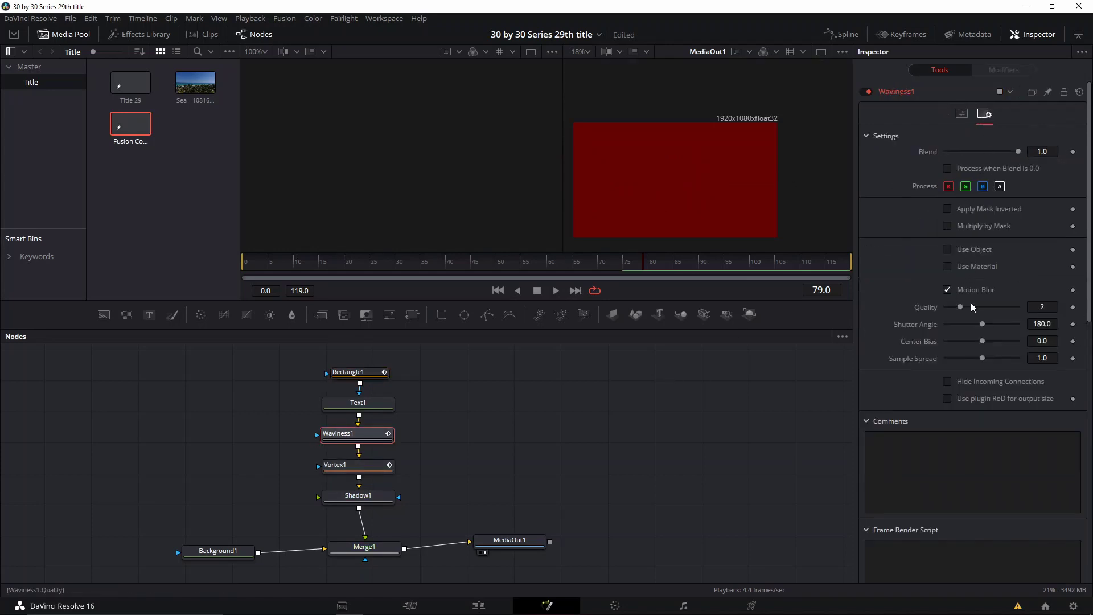
{"action": "left_click", "coordinate": [959, 322]}
{"action": "left_click", "coordinate": [961, 114]}
Step: Enable motion blur on Shadow1 with a shutter angle of 30
{"action": "left_click", "coordinate": [357, 495]}
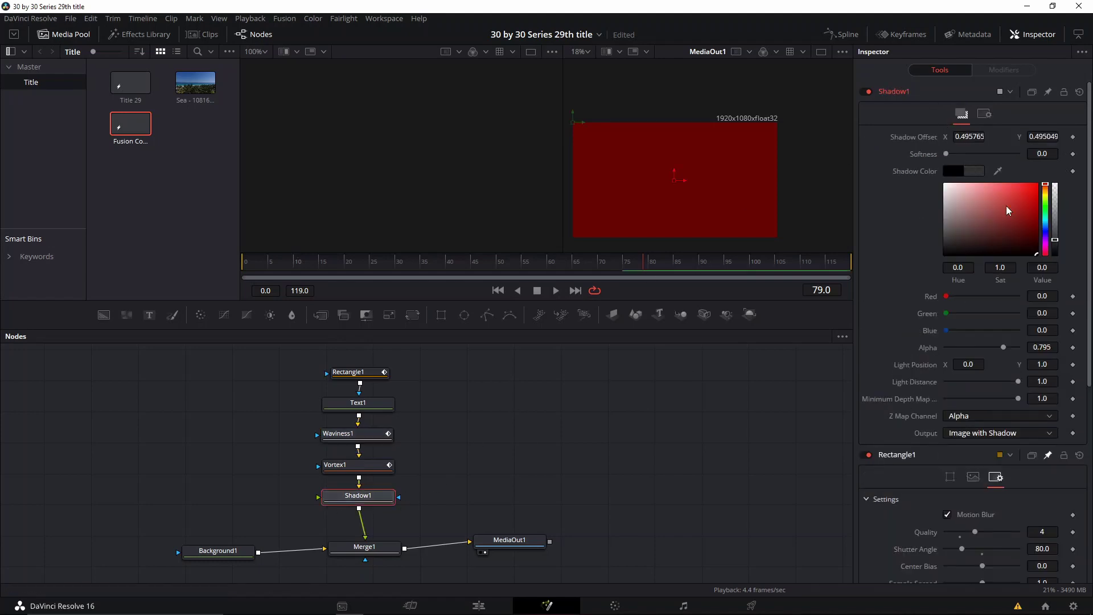
{"action": "left_click", "coordinate": [983, 115]}
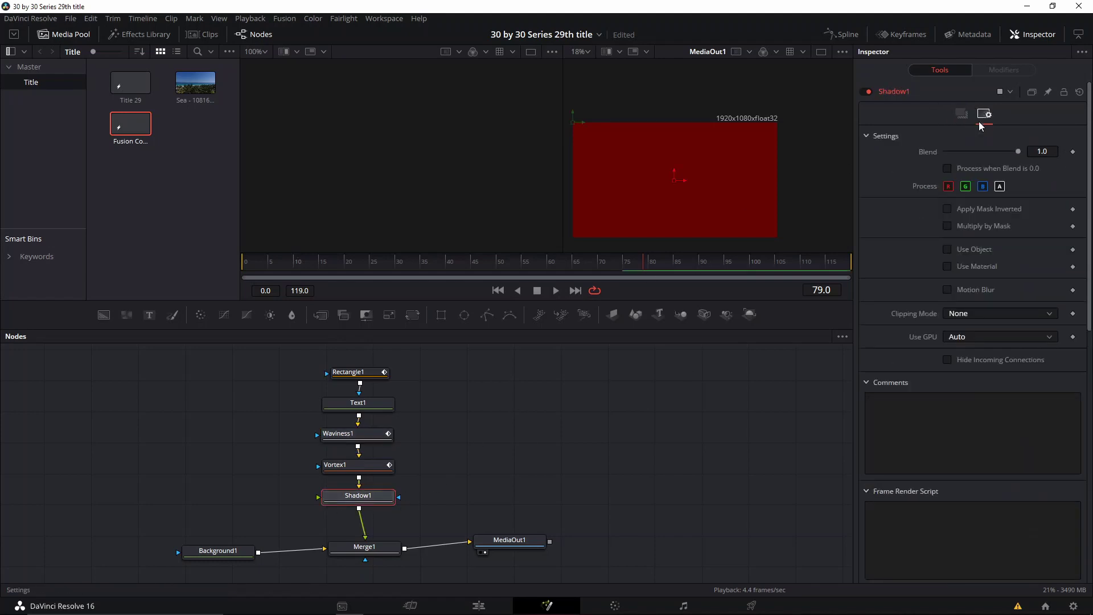
{"action": "left_click", "coordinate": [947, 290]}
{"action": "left_click_drag", "start_coordinate": [971, 325], "coordinate": [949, 324]}
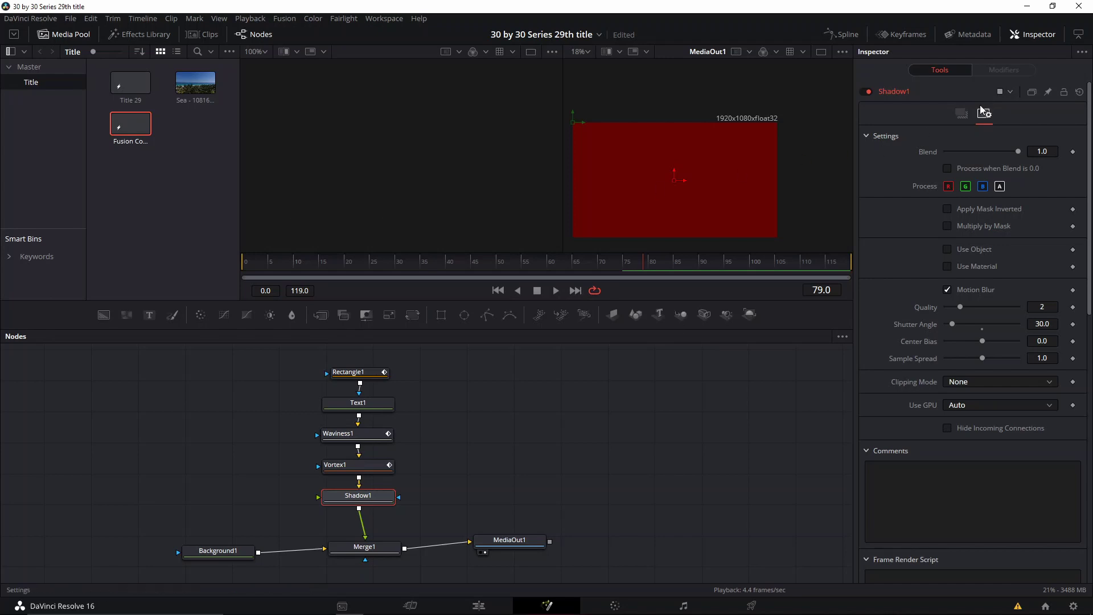
{"action": "left_click", "coordinate": [961, 114]}
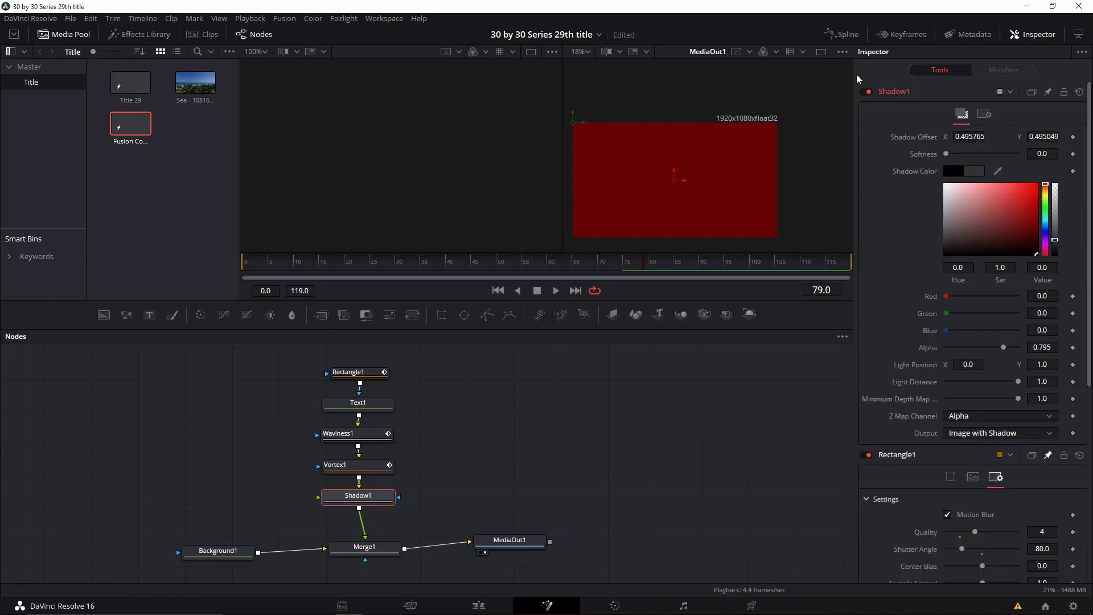
Step: At frame 17, open the Spline editor and show all animation curves of Rectangle1, Waviness1 and Vortex1
{"action": "left_click", "coordinate": [375, 409]}
{"action": "left_click", "coordinate": [320, 263]}
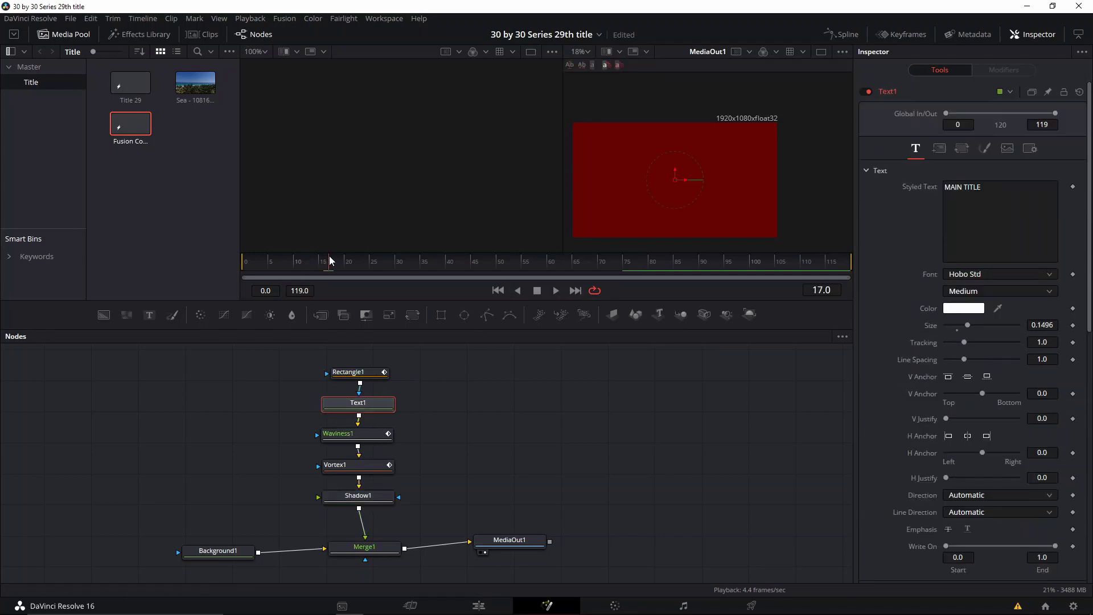
{"action": "left_click", "coordinate": [846, 35]}
{"action": "left_click", "coordinate": [594, 381]}
{"action": "left_click", "coordinate": [592, 419]}
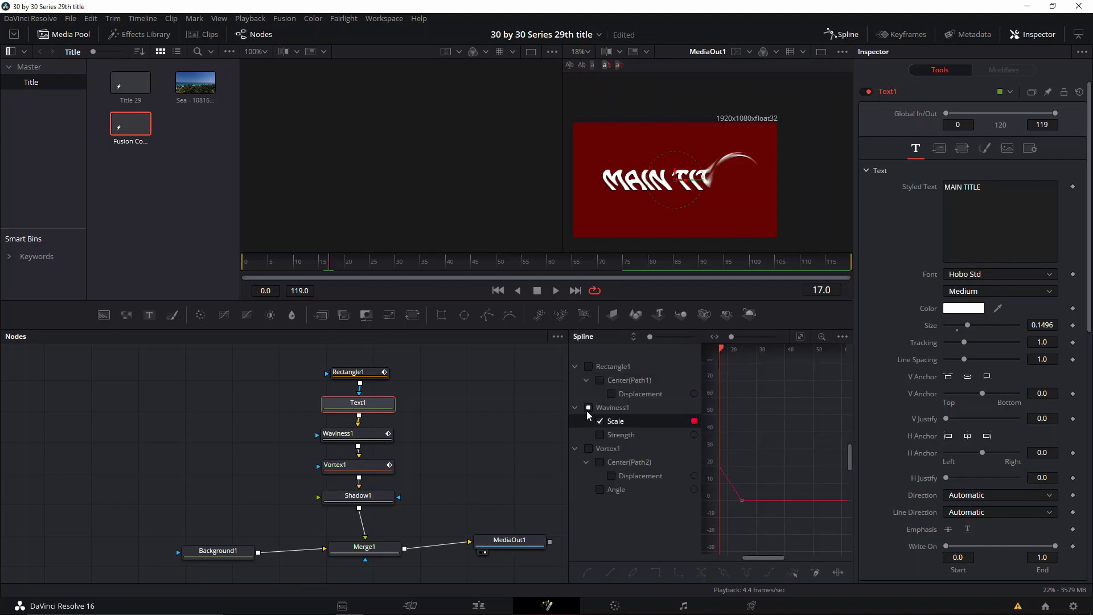
{"action": "left_click", "coordinate": [577, 447]}
{"action": "left_click", "coordinate": [587, 407]}
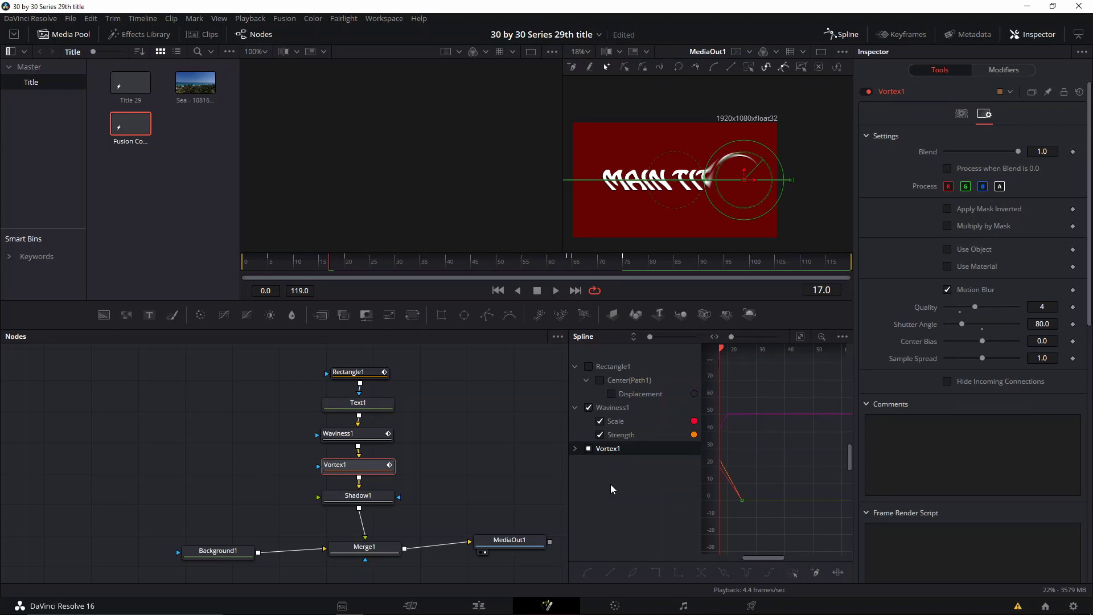
{"action": "left_click", "coordinate": [587, 368]}
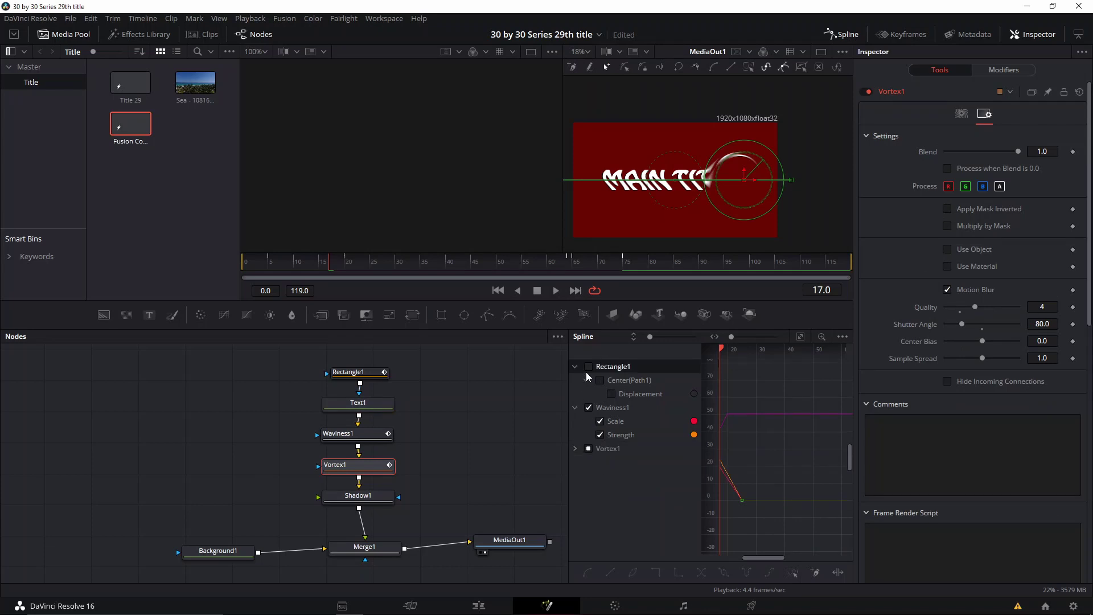
{"action": "left_click", "coordinate": [589, 449]}
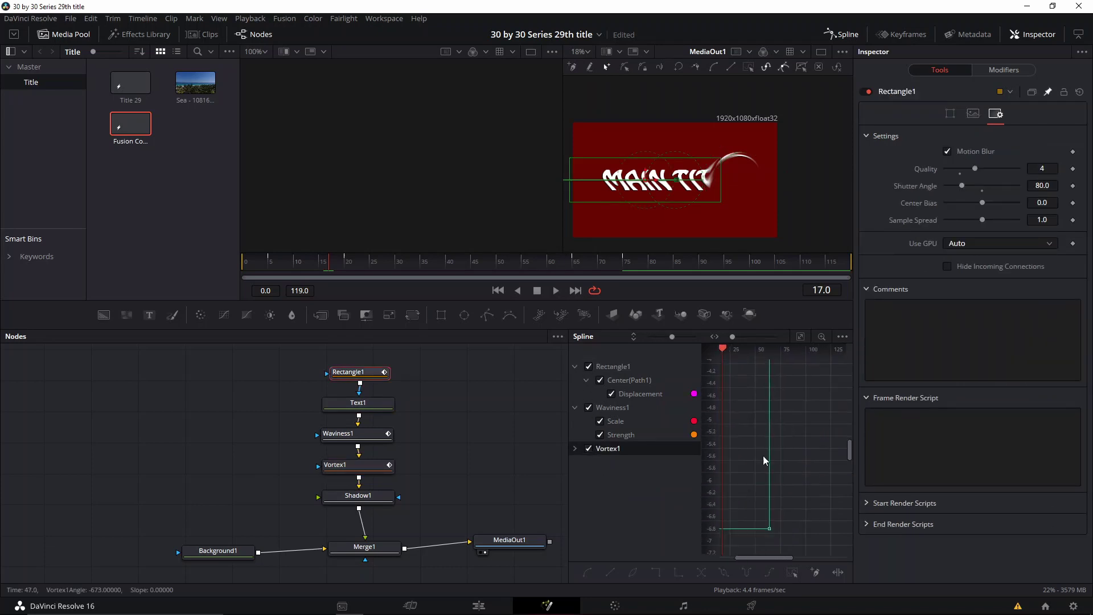
Step: Smooth the animation curves, and set the selected keyframes' Ease In to 38.9 and Ease Out to 42.4
{"action": "scroll", "coordinate": [764, 455], "scroll_direction": "down", "scroll_amount": 6}
{"action": "left_click_drag", "start_coordinate": [764, 454], "coordinate": [775, 482]}
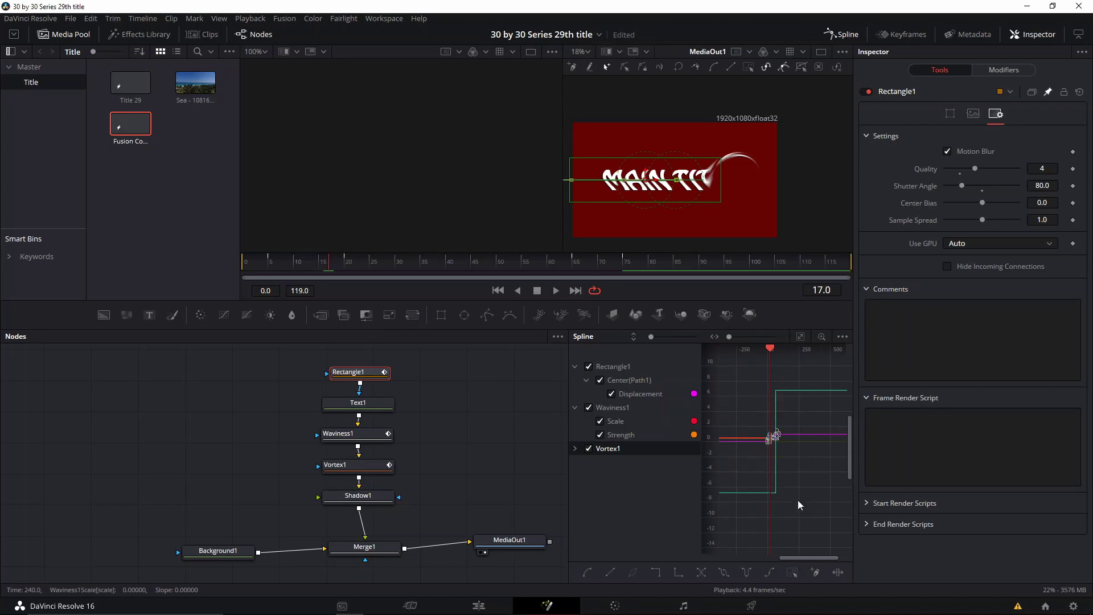
{"action": "scroll", "coordinate": [773, 462], "scroll_direction": "up", "scroll_amount": 6}
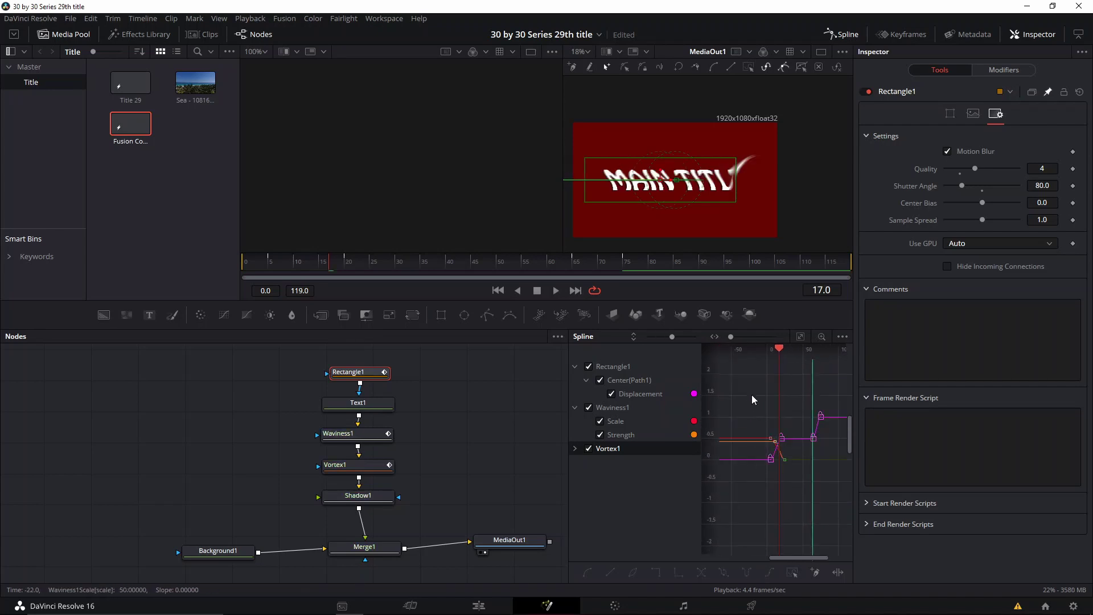
{"action": "scroll", "coordinate": [796, 443], "scroll_direction": "up", "scroll_amount": 5}
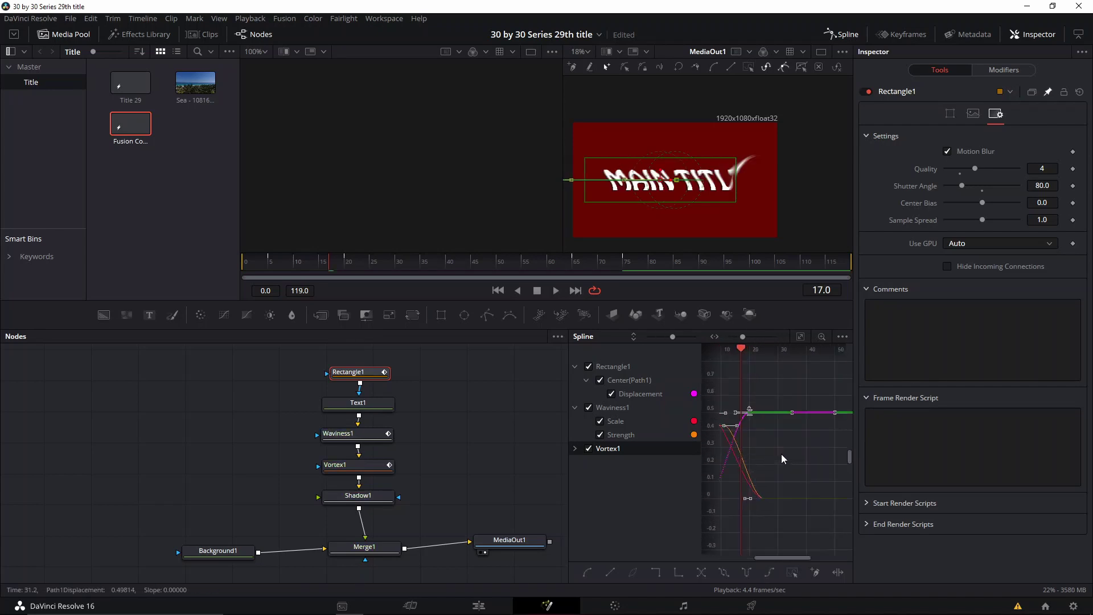
{"action": "left_click_drag", "start_coordinate": [766, 458], "coordinate": [786, 466]}
{"action": "key", "text": "t"}
{"action": "left_click_drag", "start_coordinate": [731, 351], "coordinate": [738, 350]}
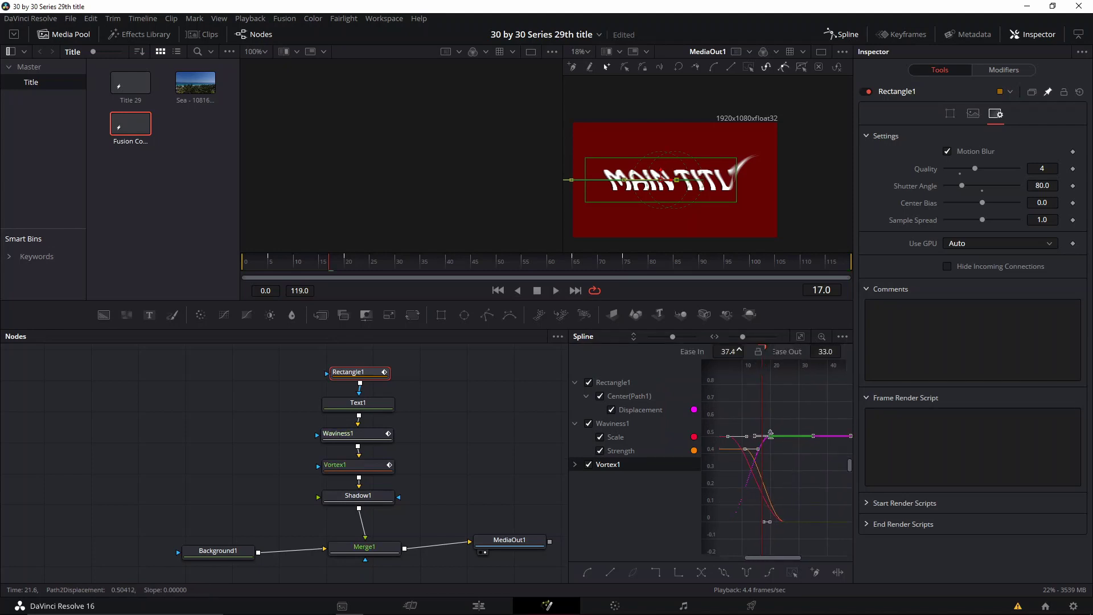
{"action": "left_click_drag", "start_coordinate": [823, 351], "coordinate": [838, 351]}
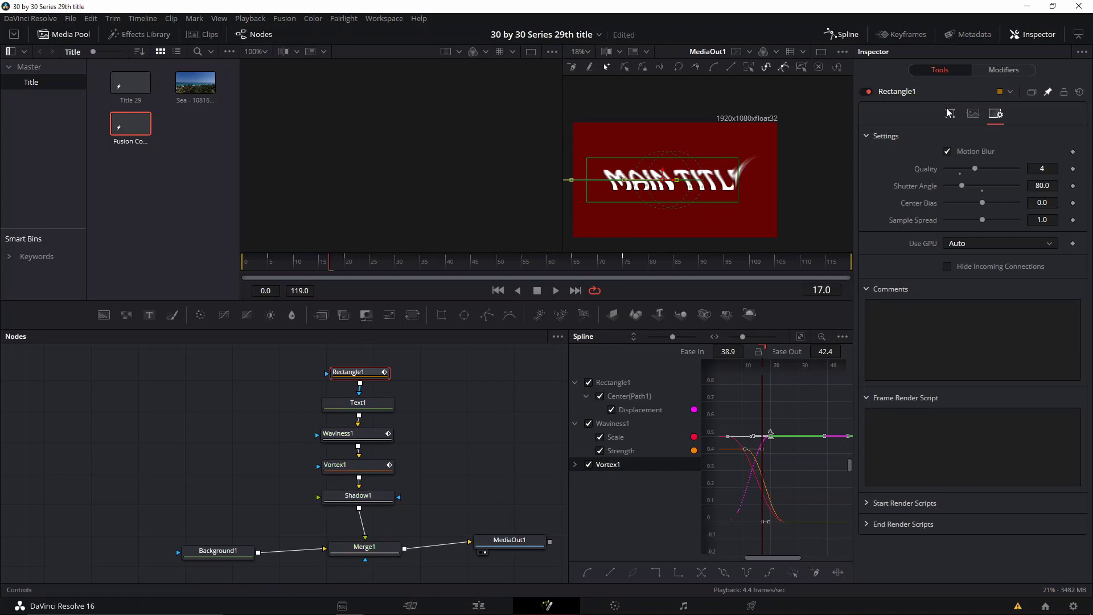
Step: Close the Spline editor and play the composition from frame 0 to review the title's entrance and exit
{"action": "left_click", "coordinate": [249, 268]}
{"action": "key", "text": "space"}
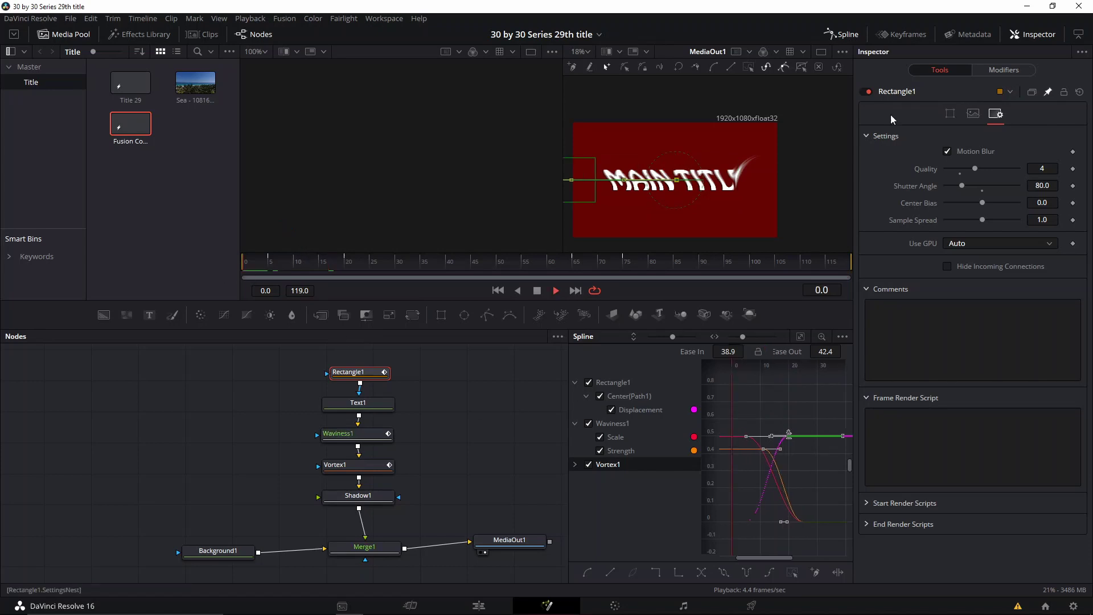
{"action": "left_click", "coordinate": [846, 34]}
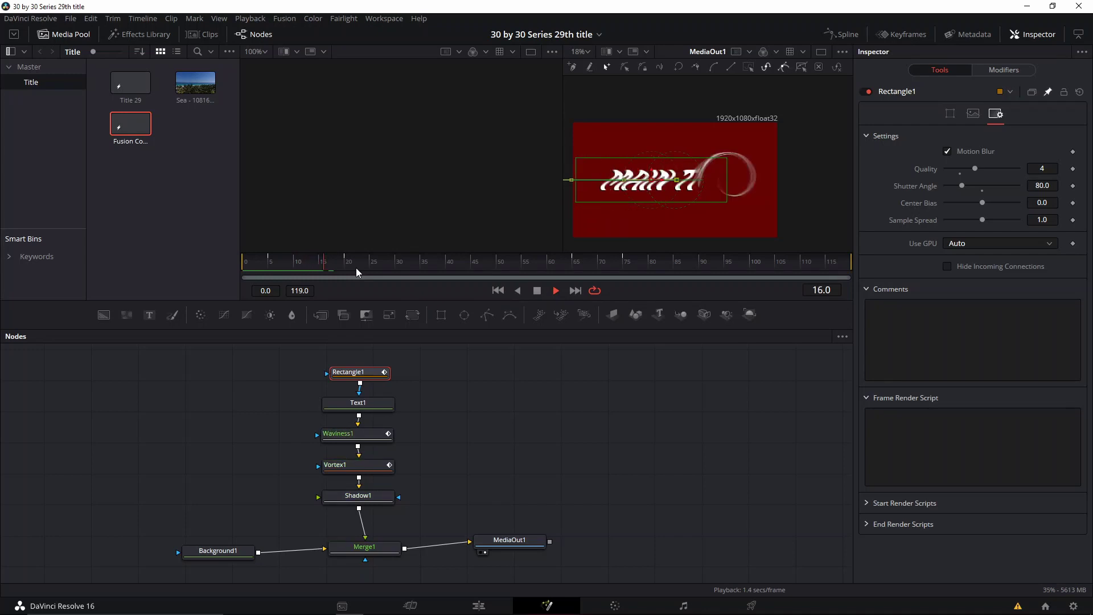
{"action": "left_click", "coordinate": [571, 268]}
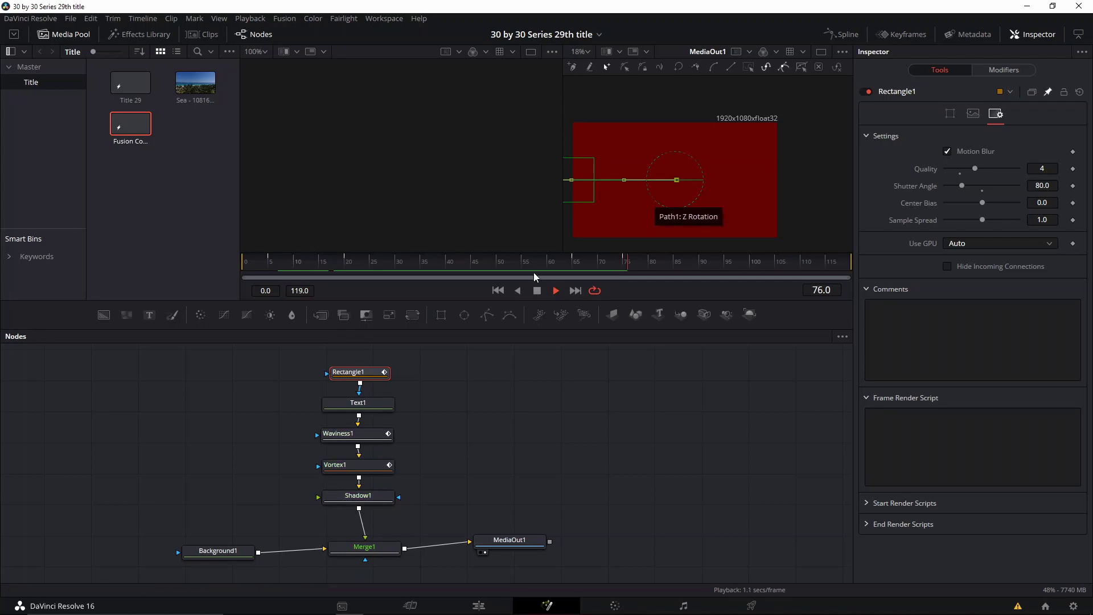
Step: At frame 10, make the Background1 colour fully transparent black, with red, green, blue and alpha all at 0.0
{"action": "left_click", "coordinate": [298, 263]}
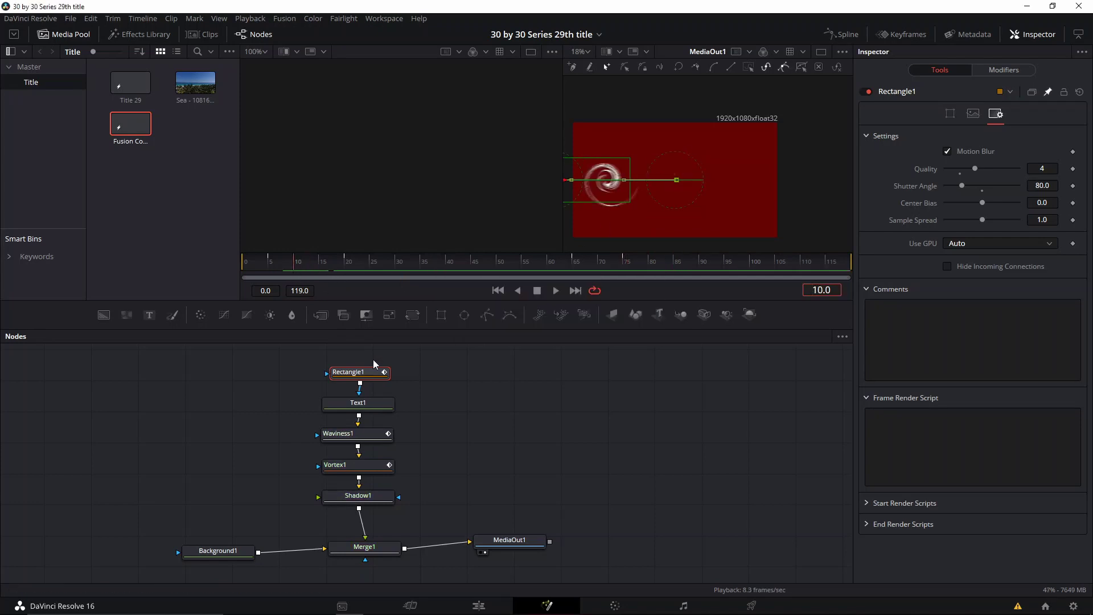
{"action": "left_click", "coordinate": [224, 551]}
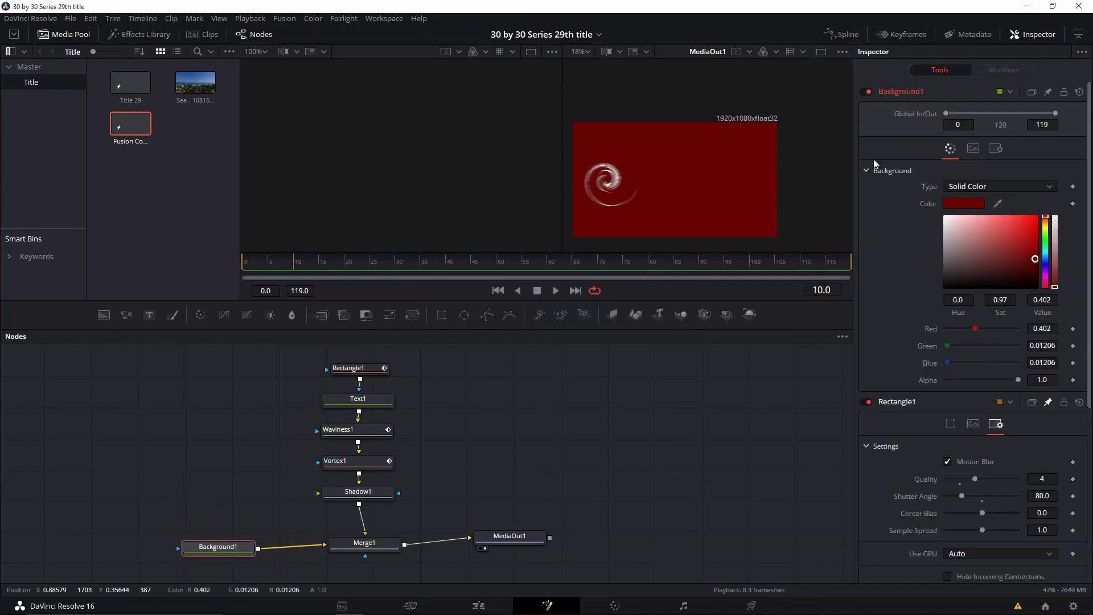
{"action": "left_click_drag", "start_coordinate": [1035, 268], "coordinate": [878, 390]}
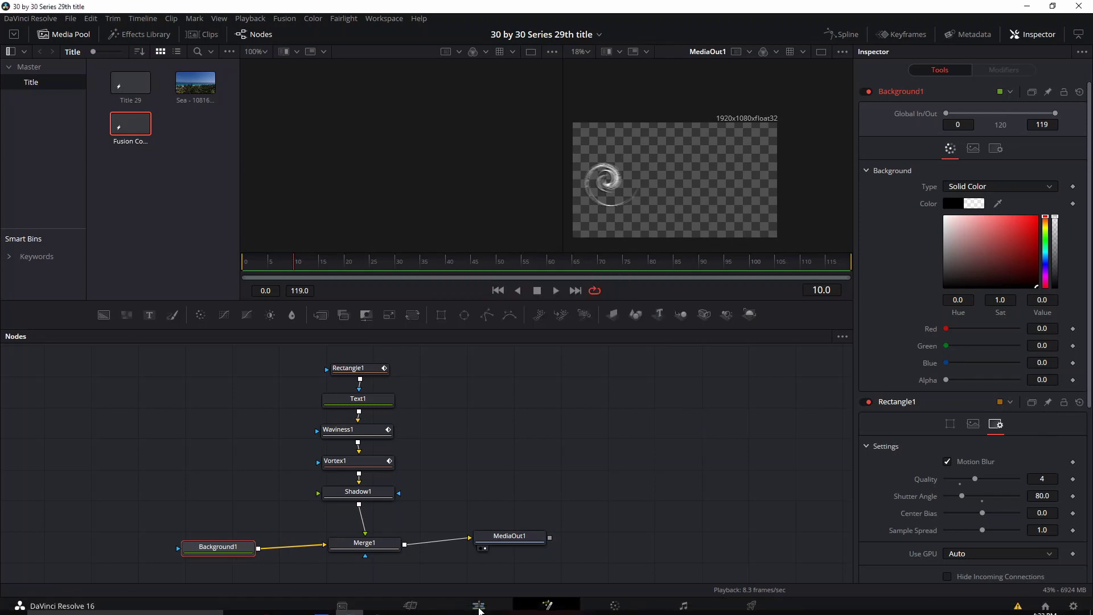
Step: On the Edit page, add the Fusion composition to Video 2 after the existing title clip and enable Render Cache Color Output for both
{"action": "left_click", "coordinate": [477, 609]}
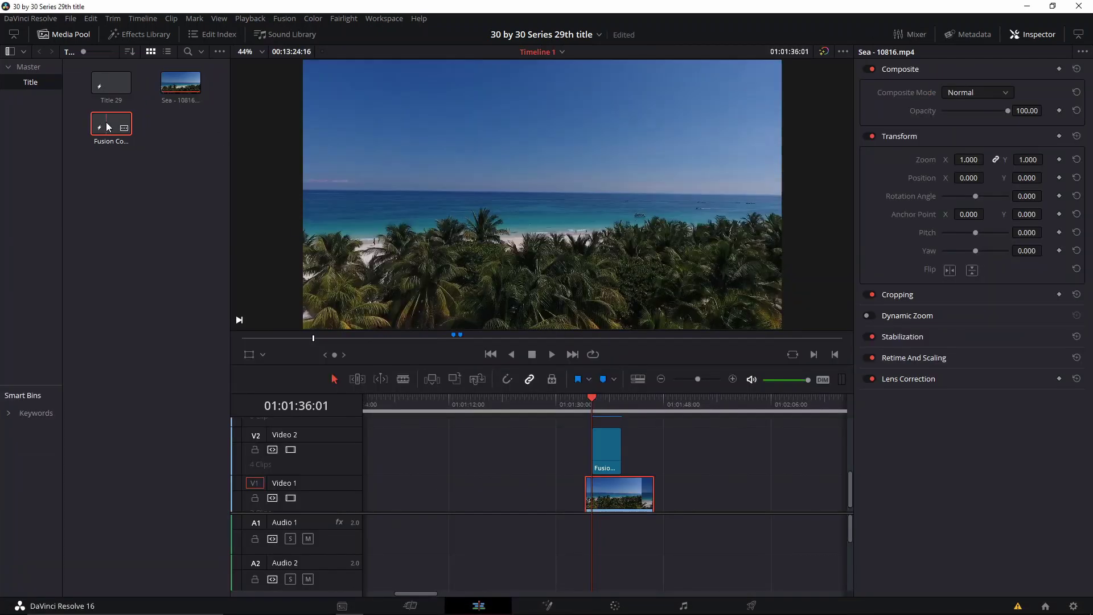
{"action": "left_click_drag", "start_coordinate": [622, 436], "coordinate": [623, 443]}
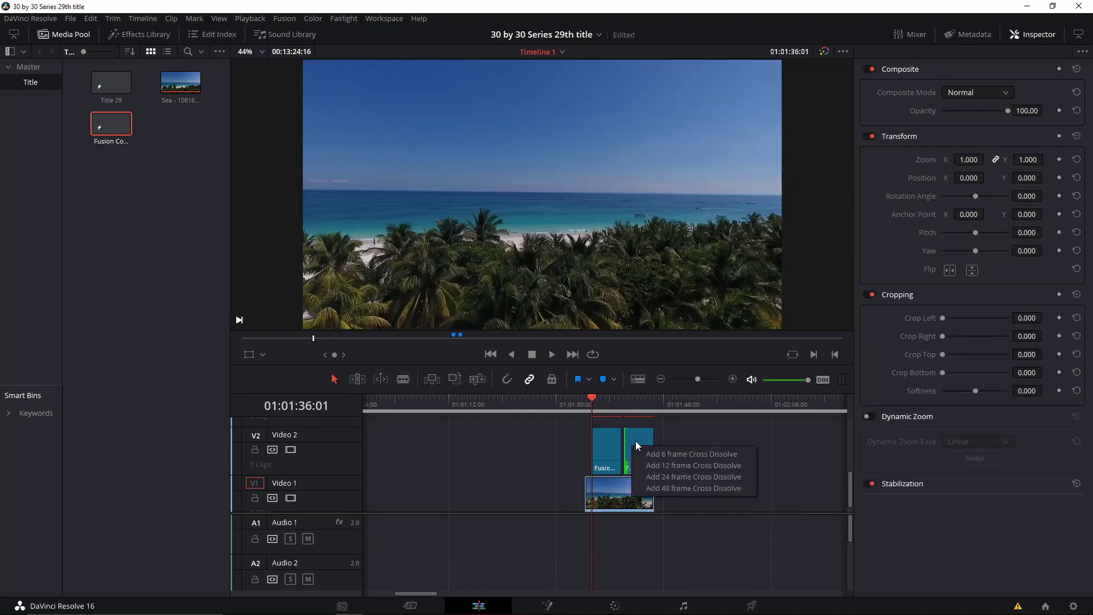
{"action": "right_click", "coordinate": [637, 438]}
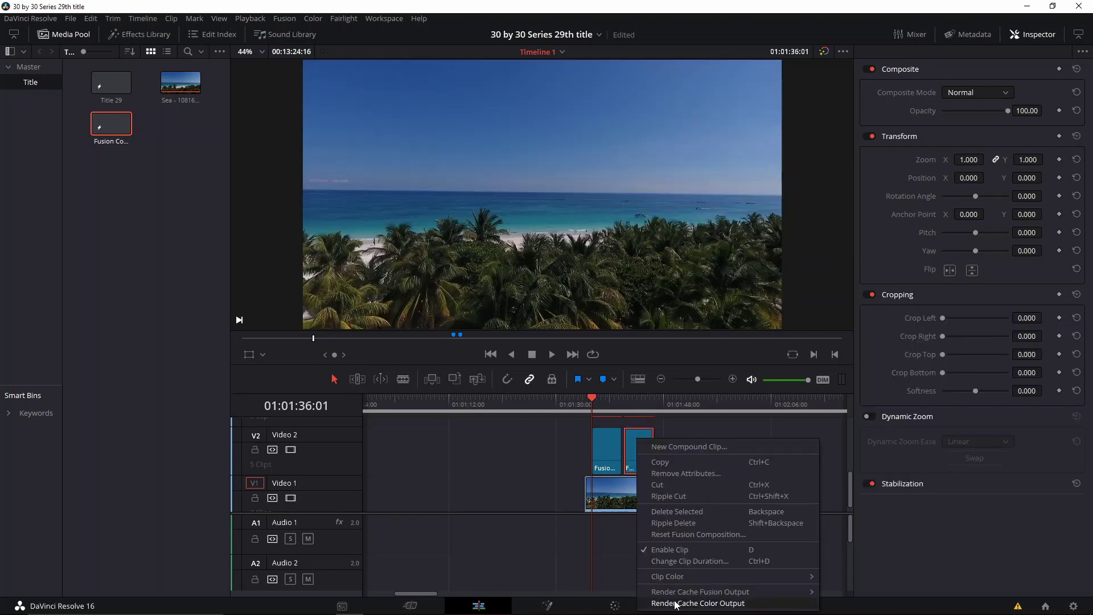
{"action": "left_click", "coordinate": [699, 603]}
{"action": "left_click", "coordinate": [610, 445]}
{"action": "right_click", "coordinate": [610, 446]}
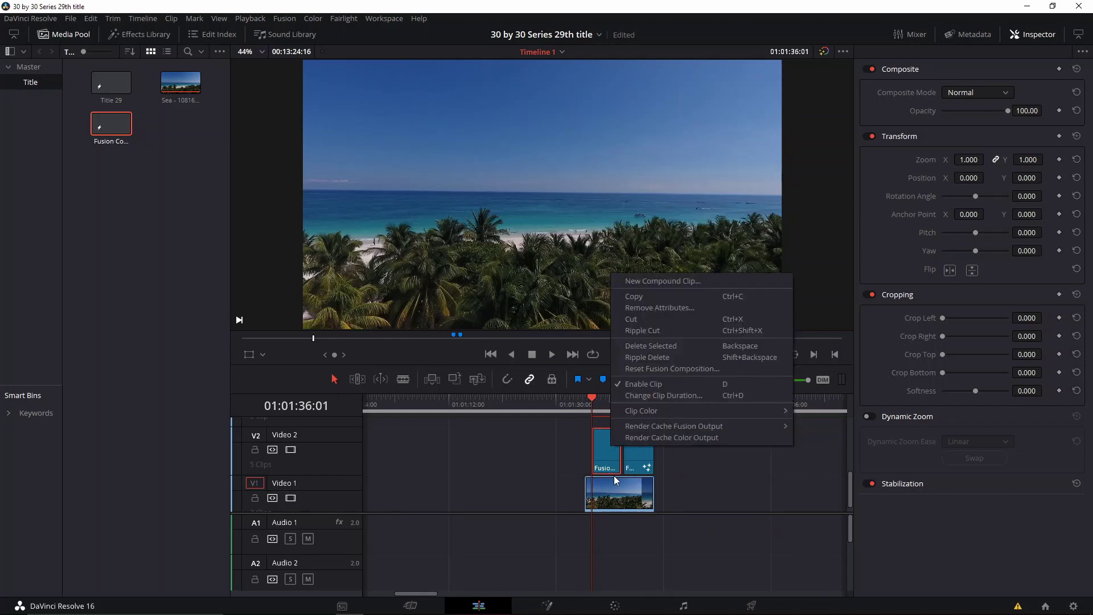
{"action": "left_click", "coordinate": [664, 438]}
Step: Play the timeline from around the start of the sea clip to review both animated titles over the footage, and replay them
{"action": "left_click", "coordinate": [586, 401]}
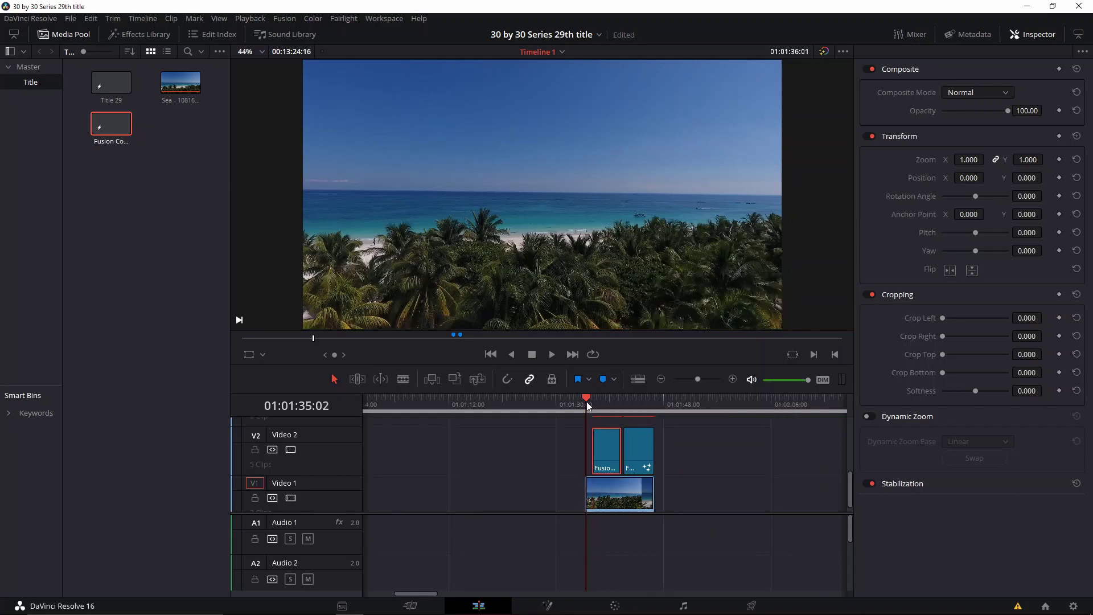
{"action": "key", "text": "space"}
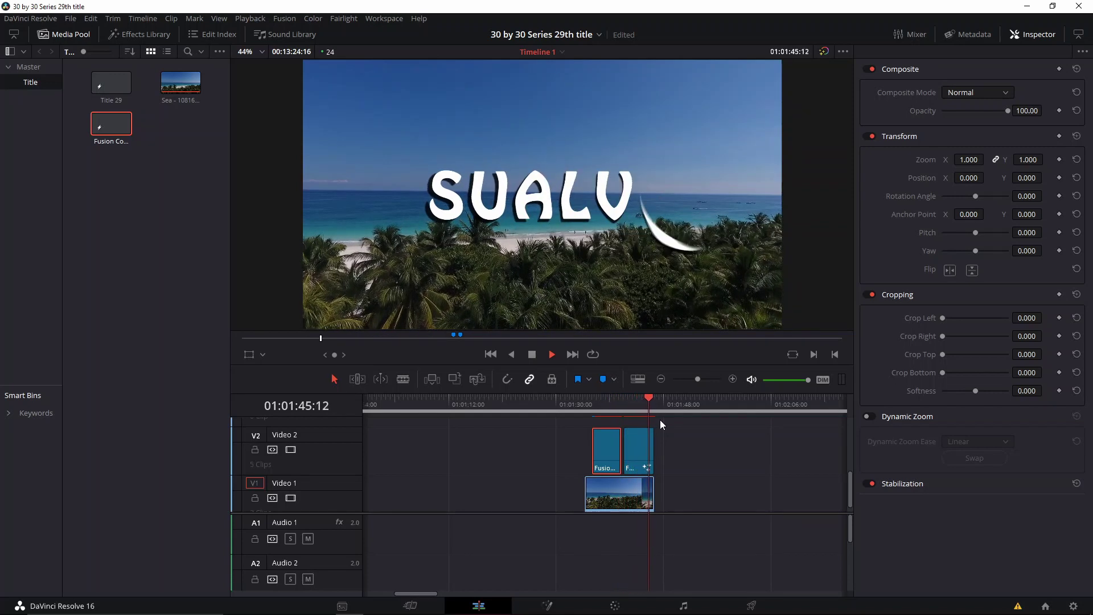
{"action": "left_click", "coordinate": [592, 404]}
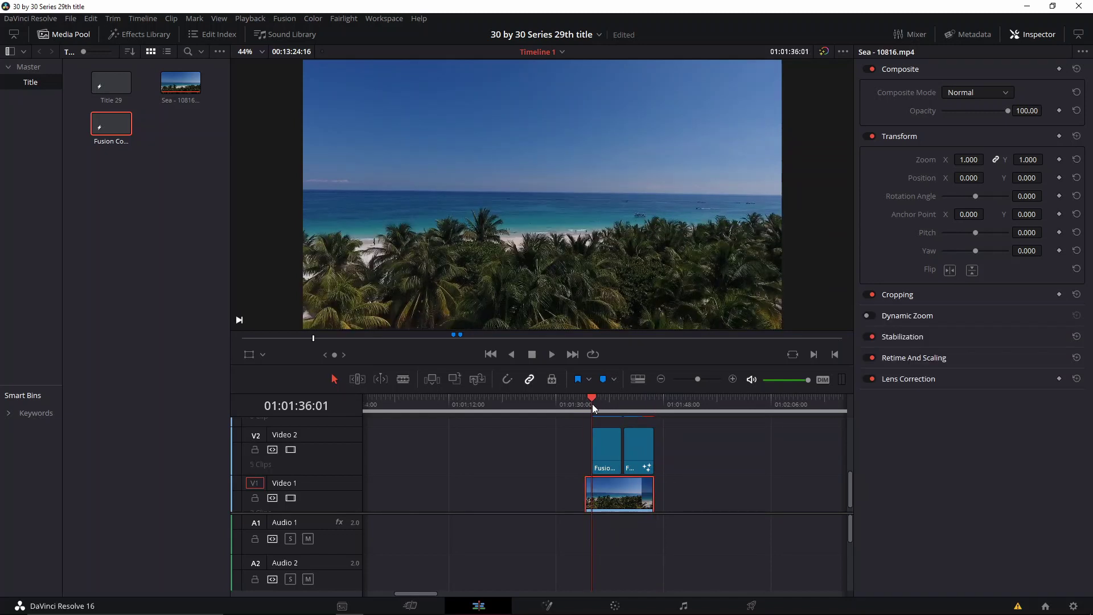
{"action": "key", "text": "space"}
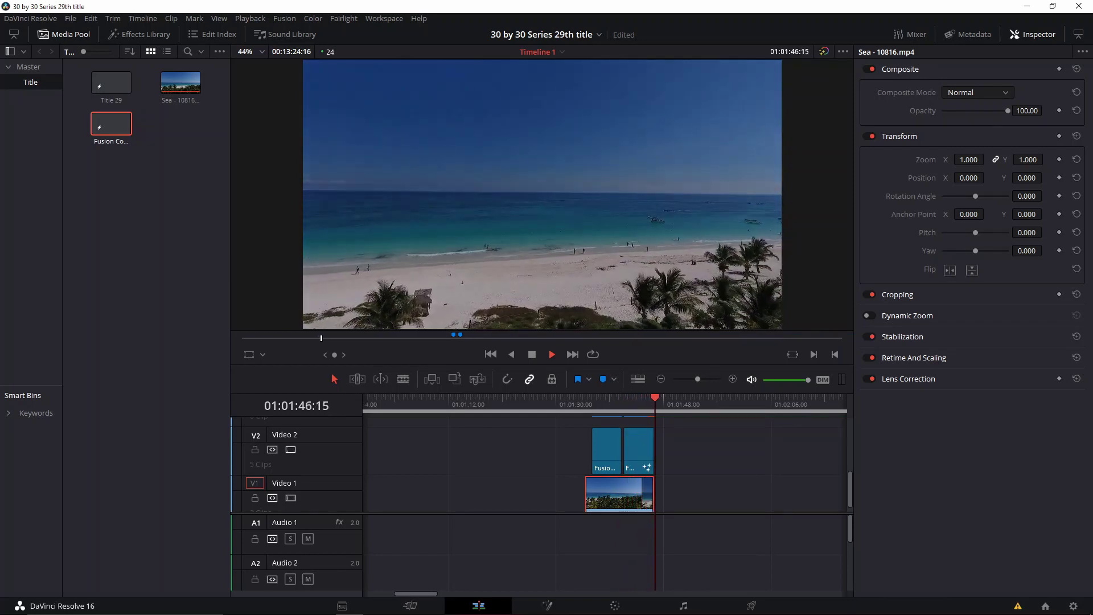
{"action": "left_click", "coordinate": [592, 404]}
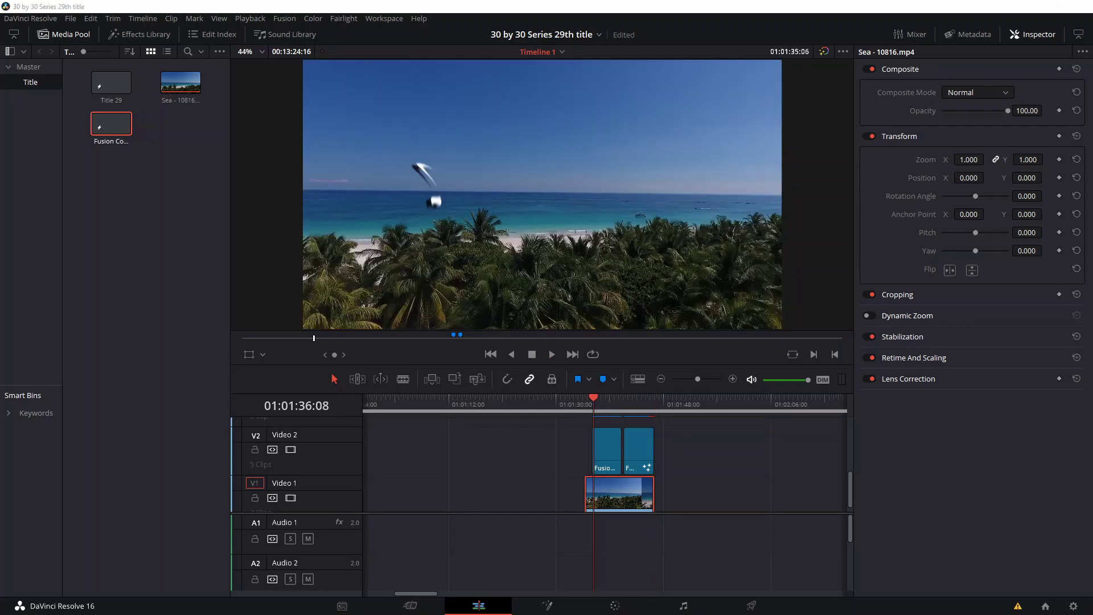